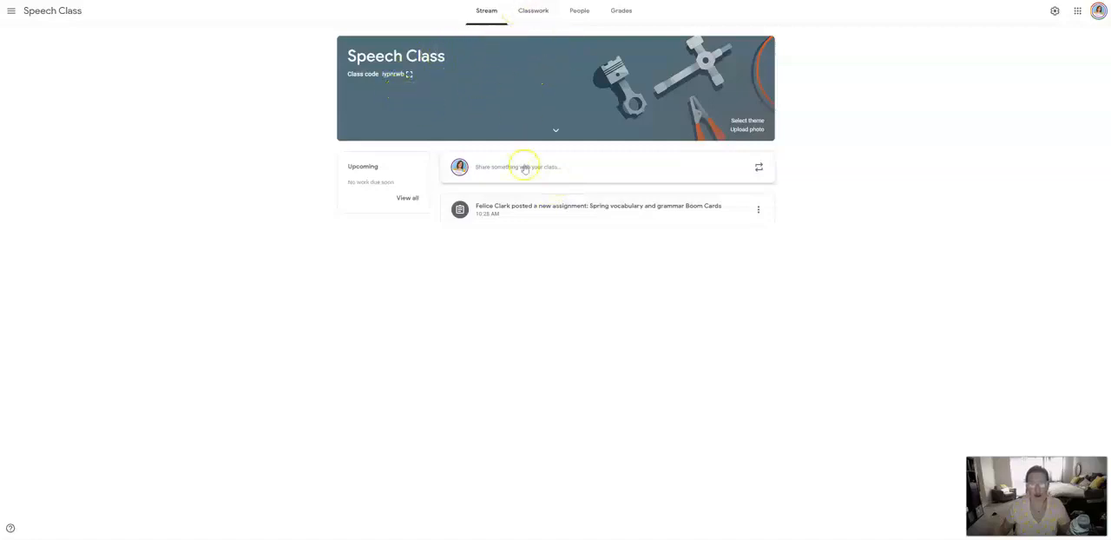
- Open the Spring vocabulary and grammar Boom Cards assignment's instructions and follow its attached Boom Cards link
{"action": "left_click", "coordinate": [568, 208]}
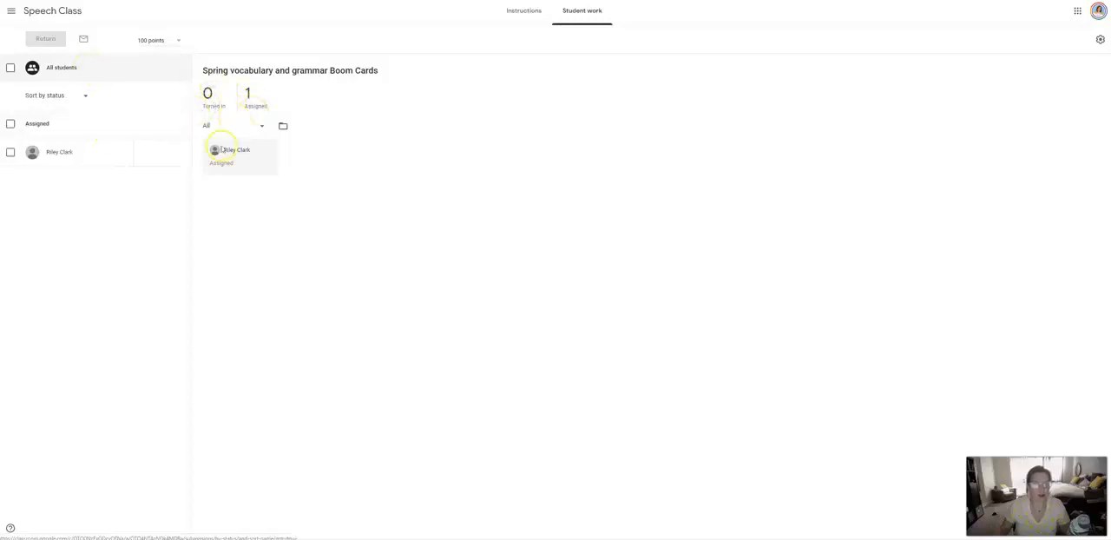
{"action": "left_click", "coordinate": [524, 13]}
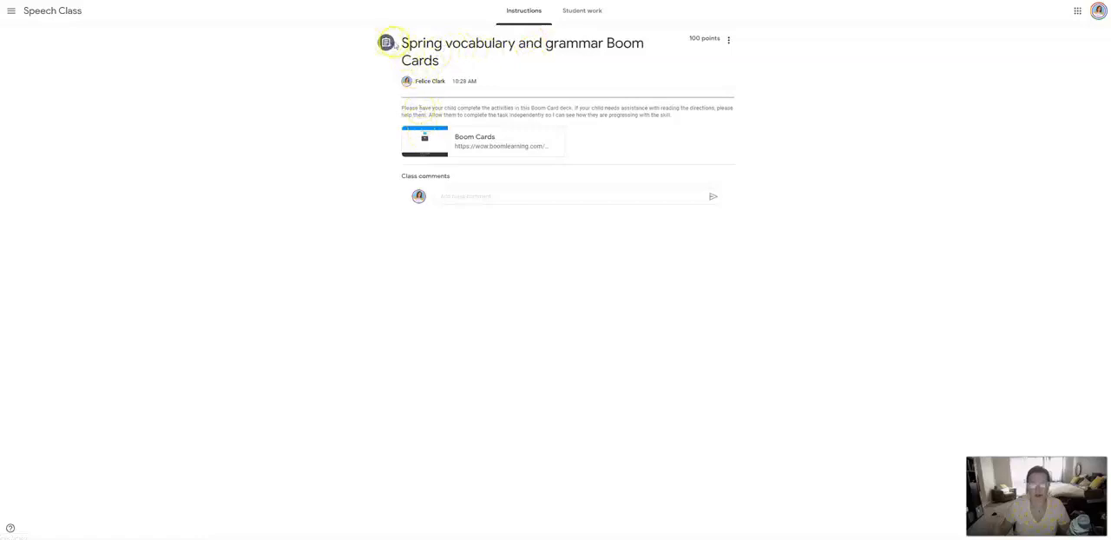
{"action": "left_click", "coordinate": [512, 147]}
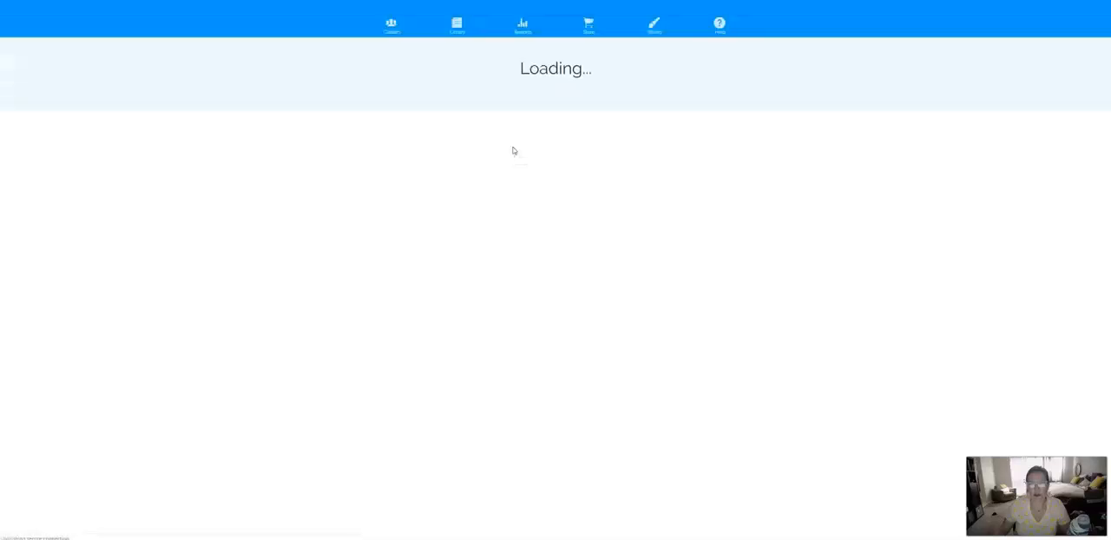
- Sign in to Boom as a student with the username and account password, confirm the student's identity and start playing the deck
{"action": "left_click", "coordinate": [554, 75]}
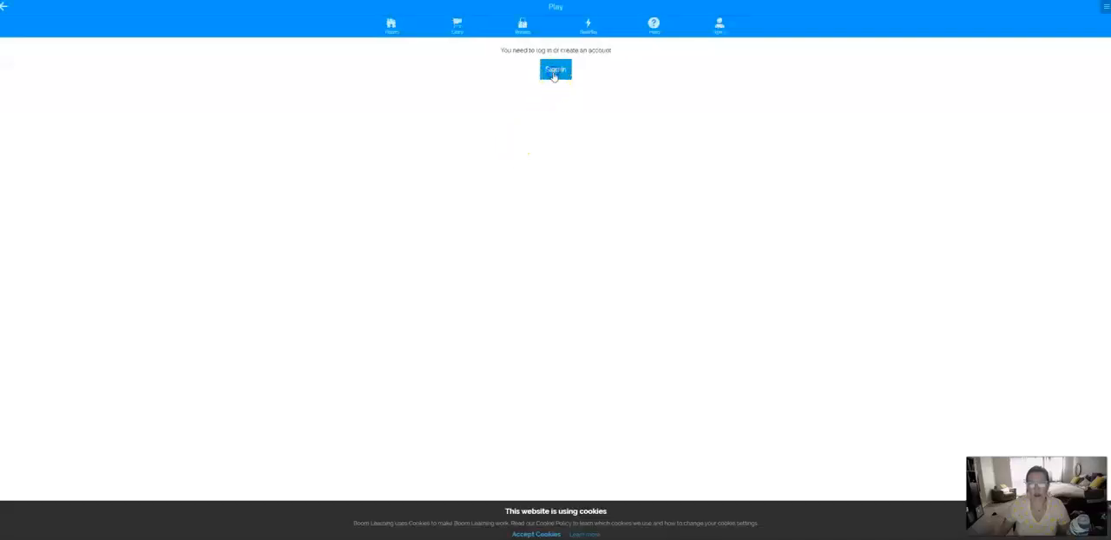
{"action": "left_click", "coordinate": [553, 74]}
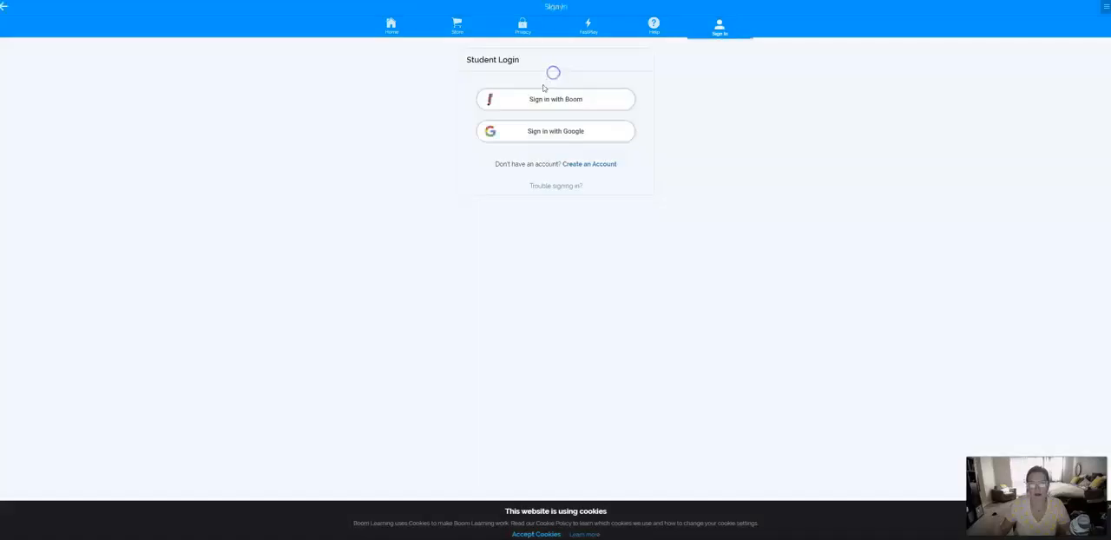
{"action": "left_click", "coordinate": [543, 99]}
{"action": "type", "text": "the"}
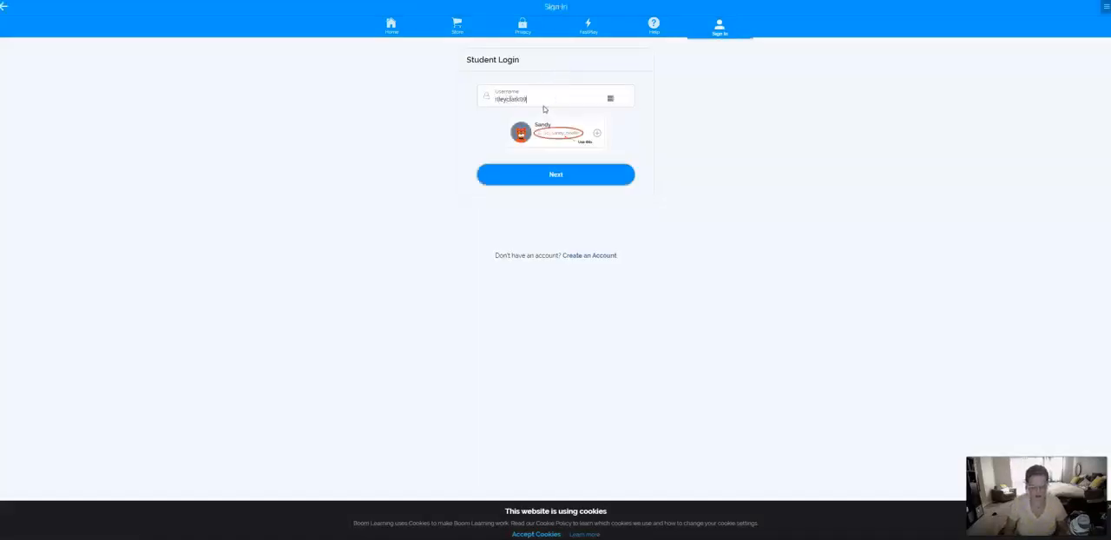
{"action": "key", "text": "Return"}
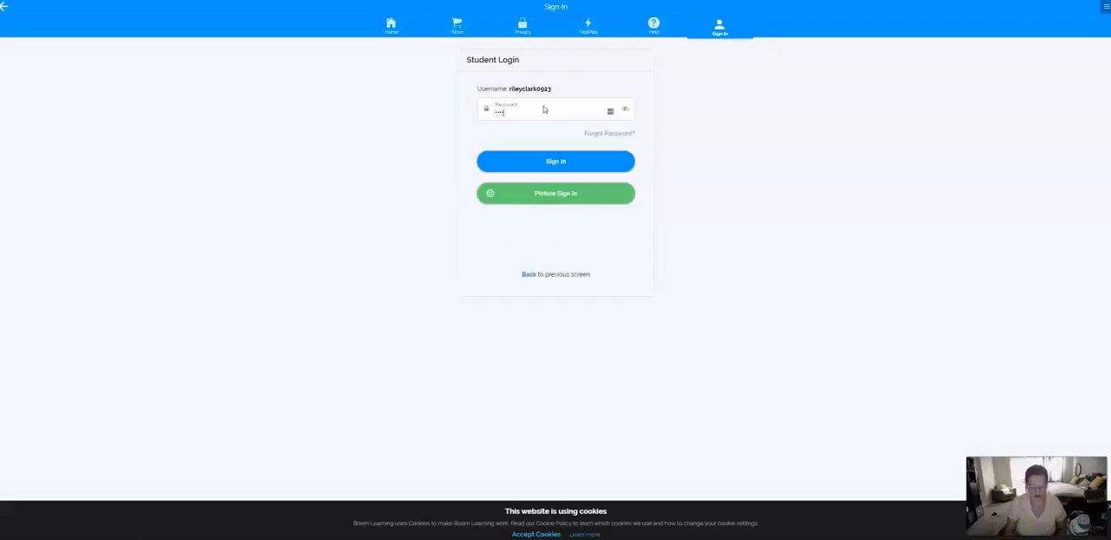
{"action": "key", "text": "Return"}
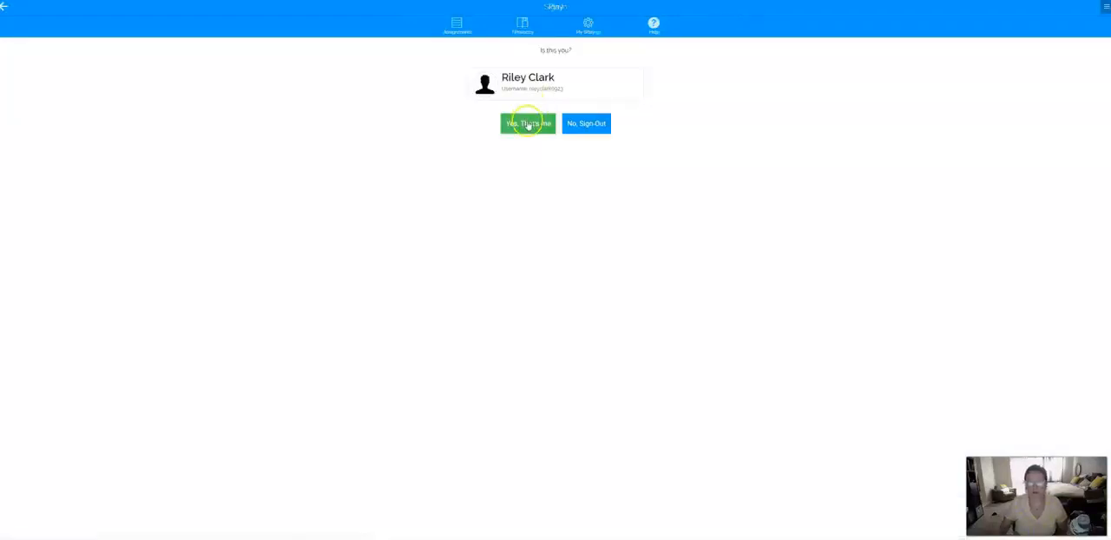
{"action": "left_click", "coordinate": [526, 126]}
{"action": "left_click", "coordinate": [545, 121]}
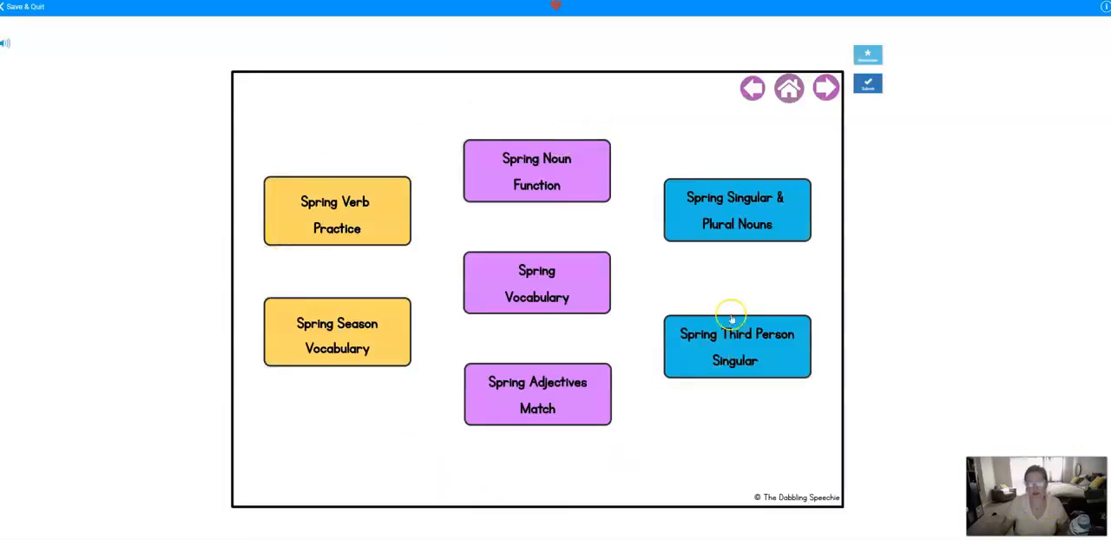
- In the Spring Vocabulary activity, mark the fence, both cookies and the sun hat as not belonging, and submit the answer
{"action": "left_click", "coordinate": [533, 291]}
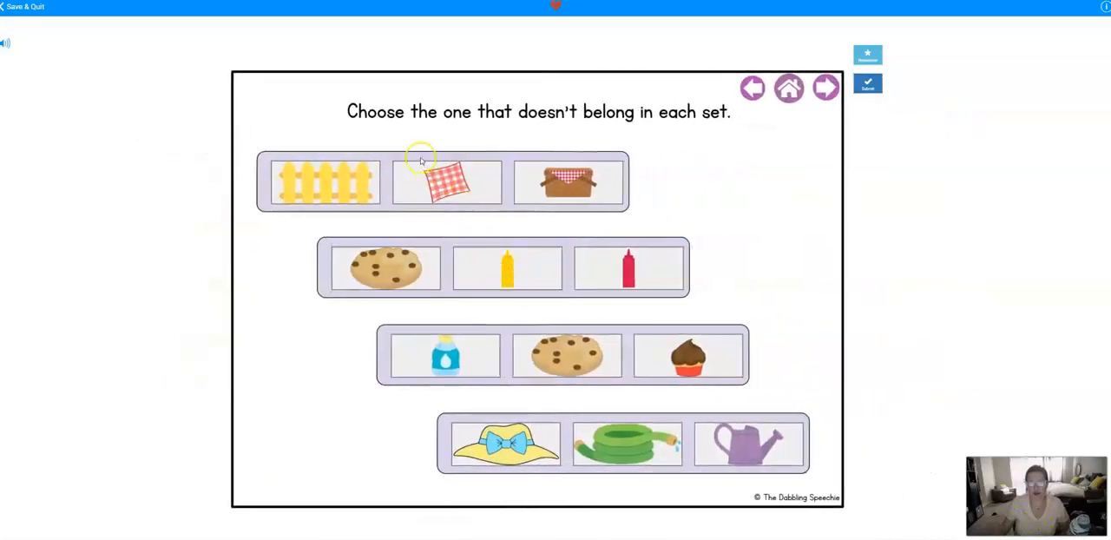
{"action": "left_click", "coordinate": [348, 183]}
{"action": "left_click", "coordinate": [410, 279]}
{"action": "left_click", "coordinate": [568, 350]}
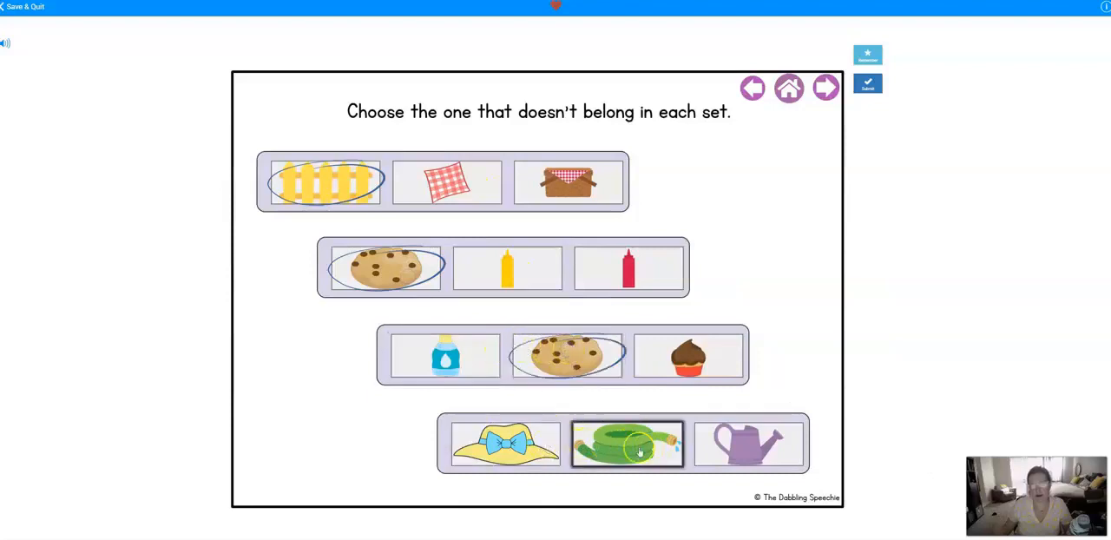
{"action": "left_click", "coordinate": [517, 444]}
{"action": "left_click", "coordinate": [867, 84]}
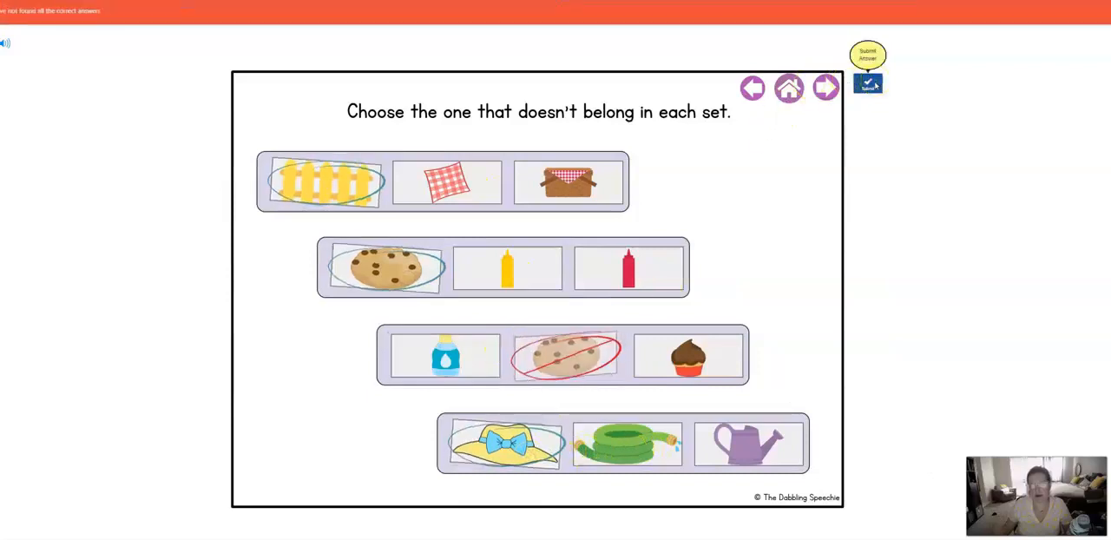
- On the following card, mark the shorts, cereal, juice box and water bottle as not belonging, and submit the answer
{"action": "left_click", "coordinate": [826, 90]}
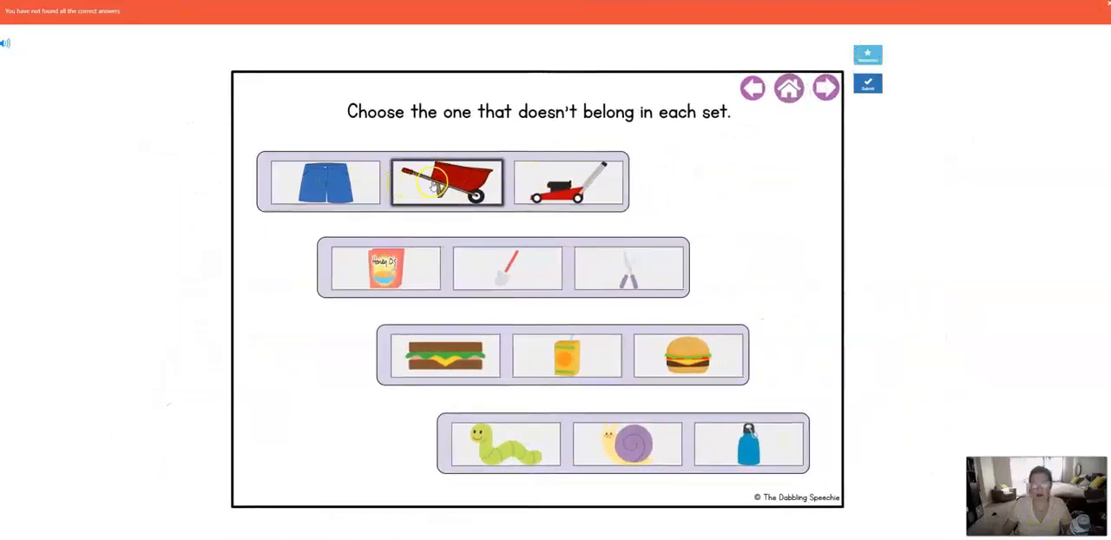
{"action": "left_click", "coordinate": [364, 186]}
{"action": "left_click", "coordinate": [401, 271]}
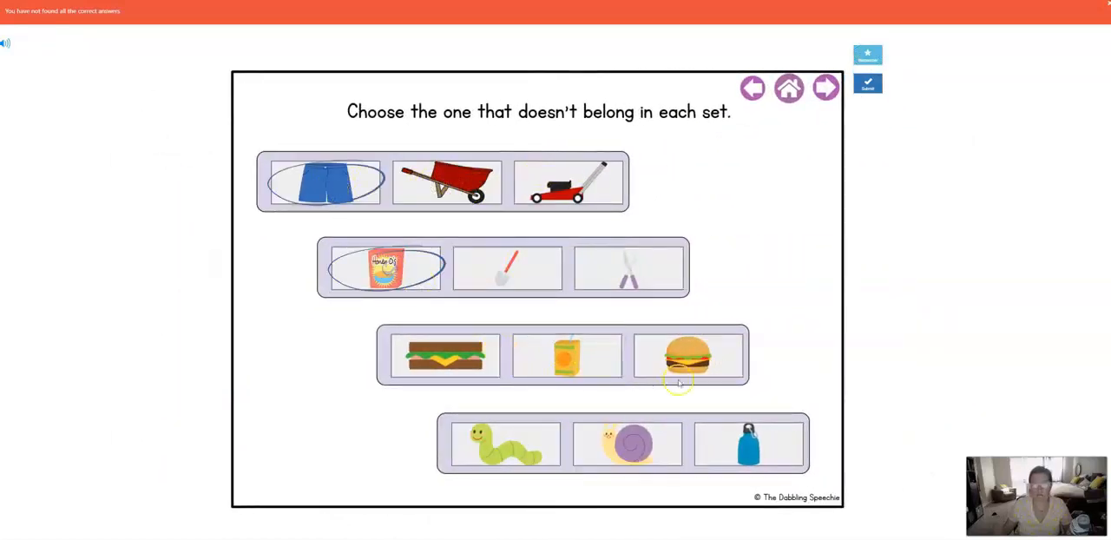
{"action": "left_click", "coordinate": [562, 368]}
{"action": "left_click", "coordinate": [748, 450]}
{"action": "left_click", "coordinate": [871, 85]}
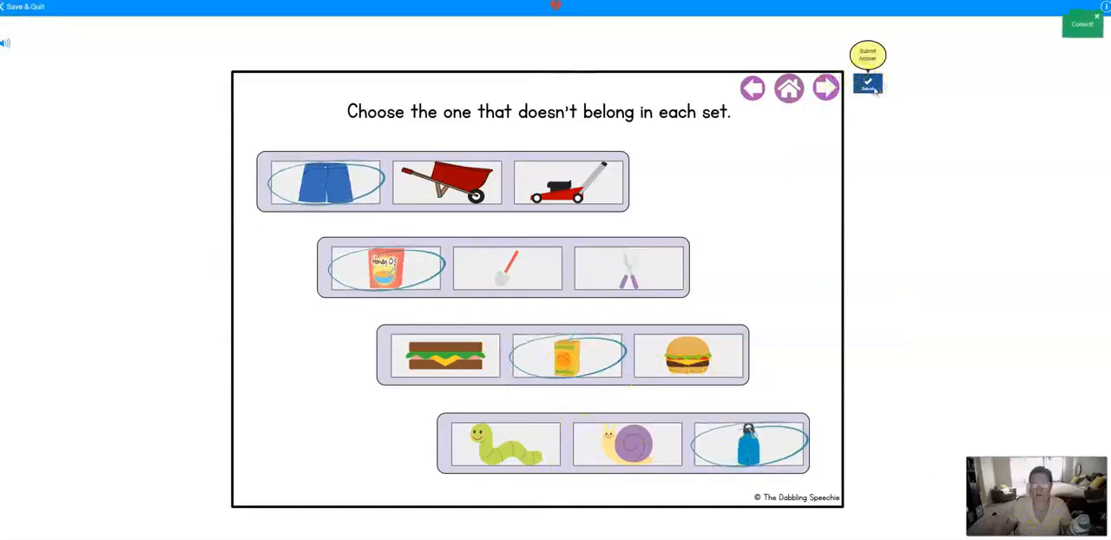
- Save and quit the deck, and sign out of the student's Boom account
{"action": "left_click", "coordinate": [25, 7]}
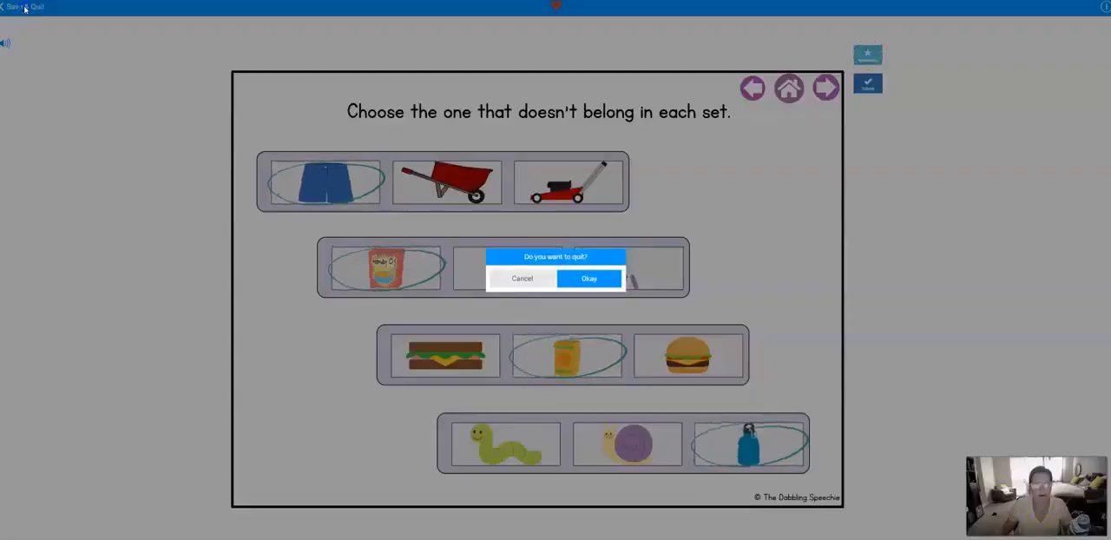
{"action": "left_click", "coordinate": [608, 281]}
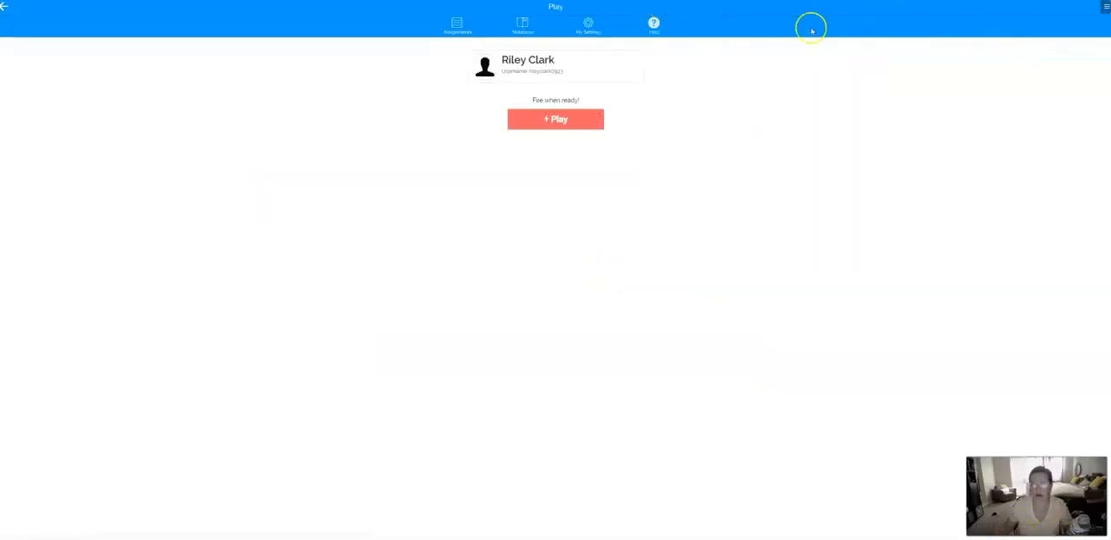
{"action": "left_click", "coordinate": [471, 1]}
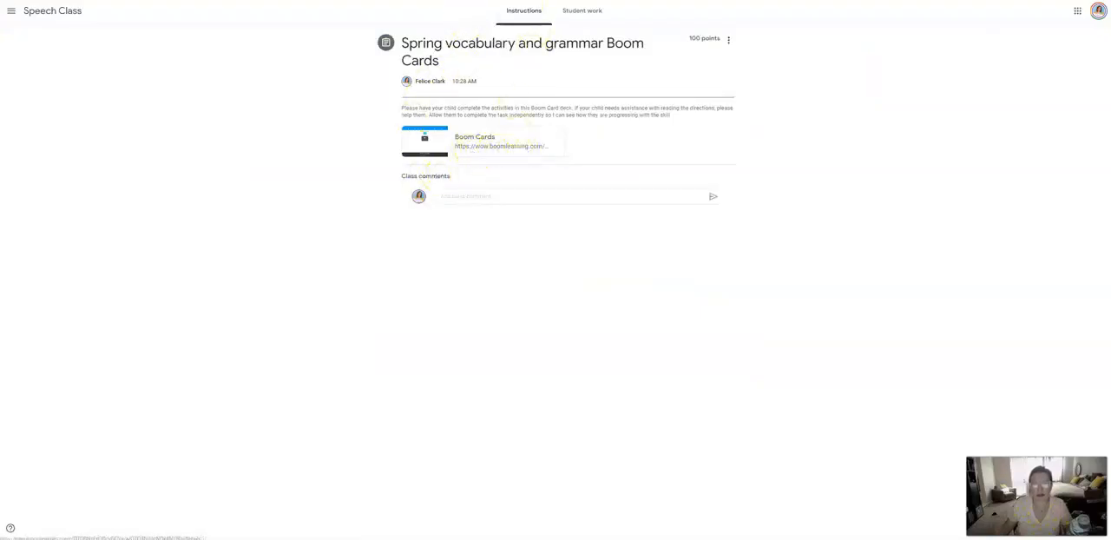
{"action": "left_click", "coordinate": [531, 1]}
{"action": "left_click", "coordinate": [1105, 7]}
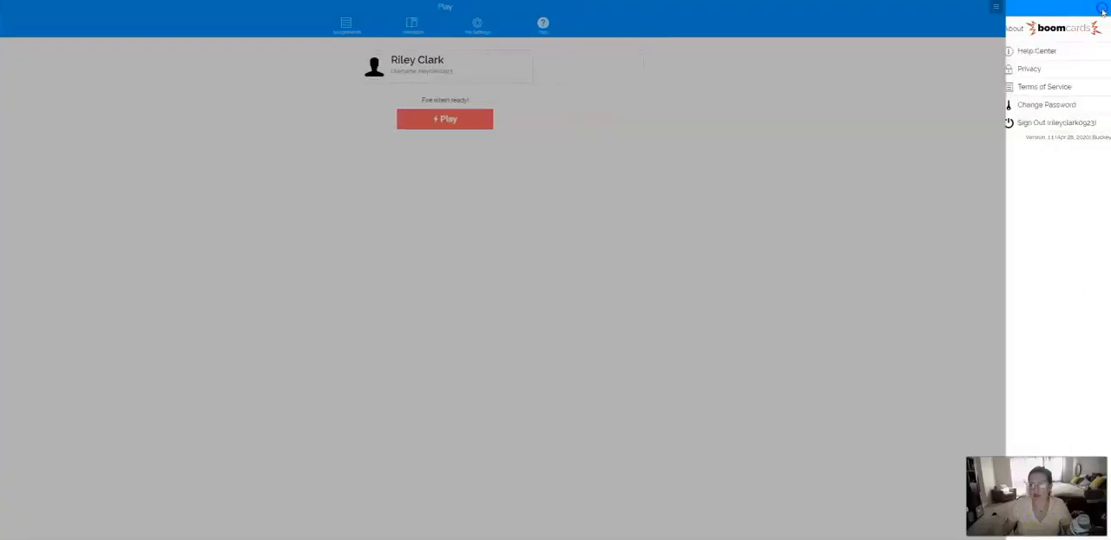
{"action": "left_click", "coordinate": [1058, 123]}
- Sign in to Boom as a teacher with the account e-mail and password
{"action": "left_click", "coordinate": [717, 31]}
{"action": "left_click", "coordinate": [575, 163]}
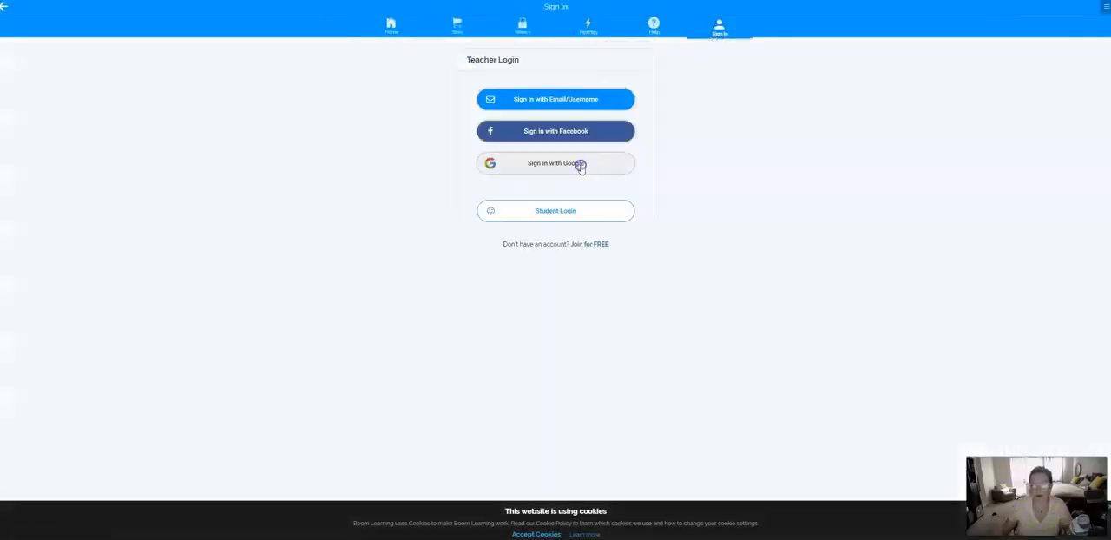
{"action": "left_click", "coordinate": [555, 101]}
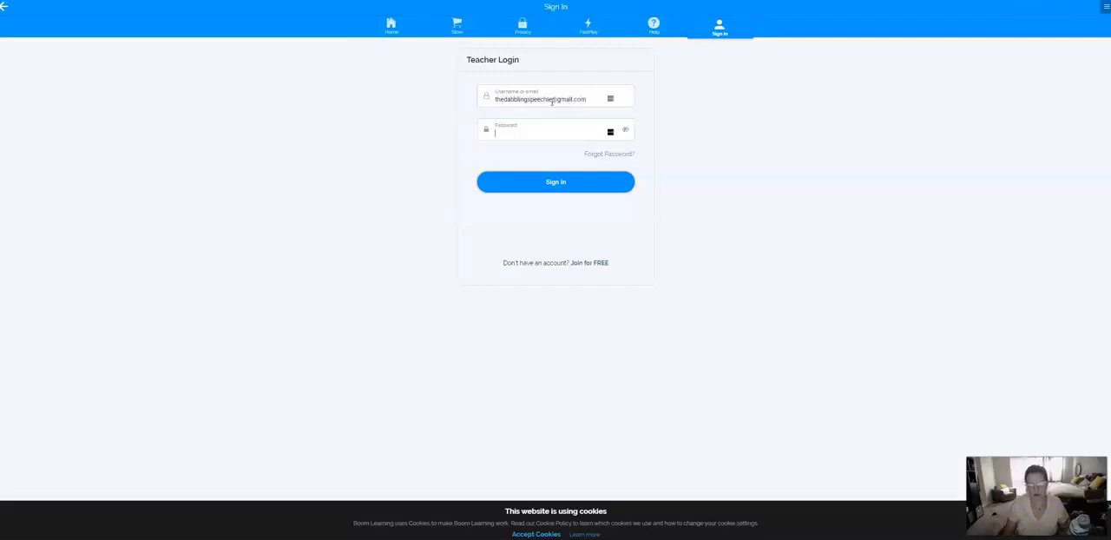
{"action": "key", "text": "Return"}
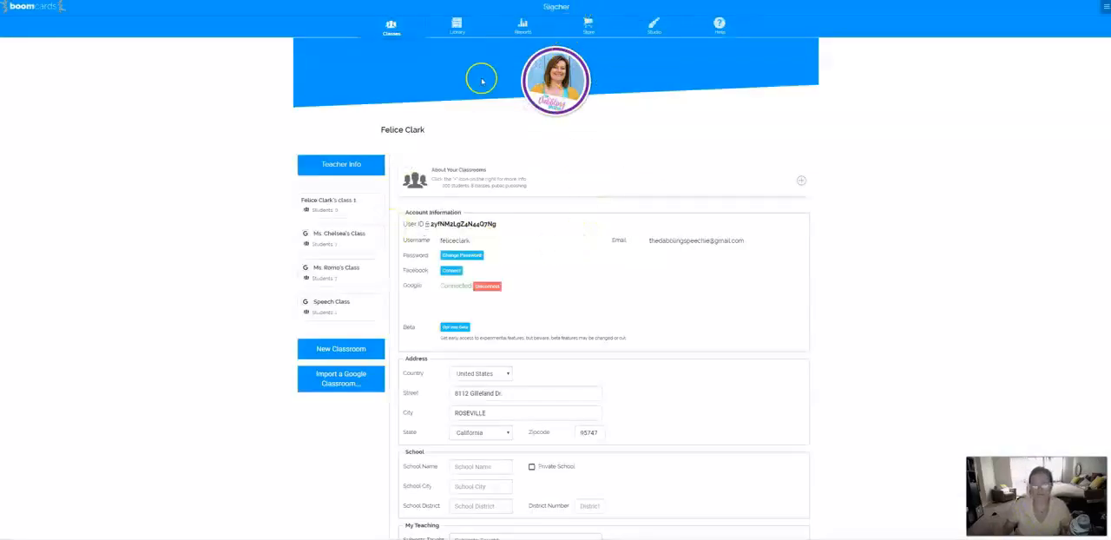
- Generate a new FastPlay pin for the Dress for the Weather deck in the library and copy its student play link
{"action": "left_click", "coordinate": [456, 26]}
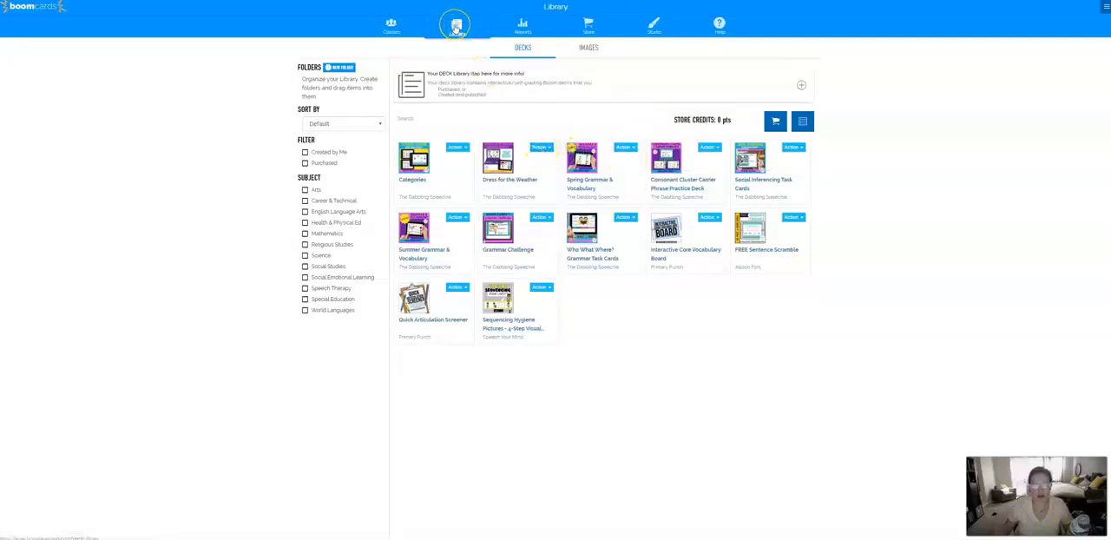
{"action": "left_click", "coordinate": [542, 146]}
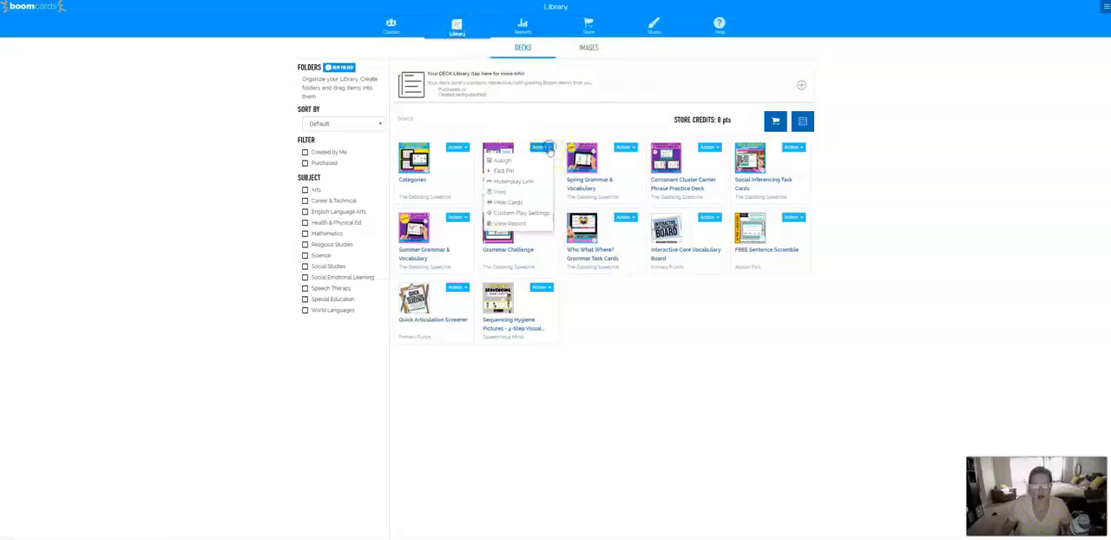
{"action": "left_click", "coordinate": [511, 171]}
{"action": "triple_click", "coordinate": [532, 142]}
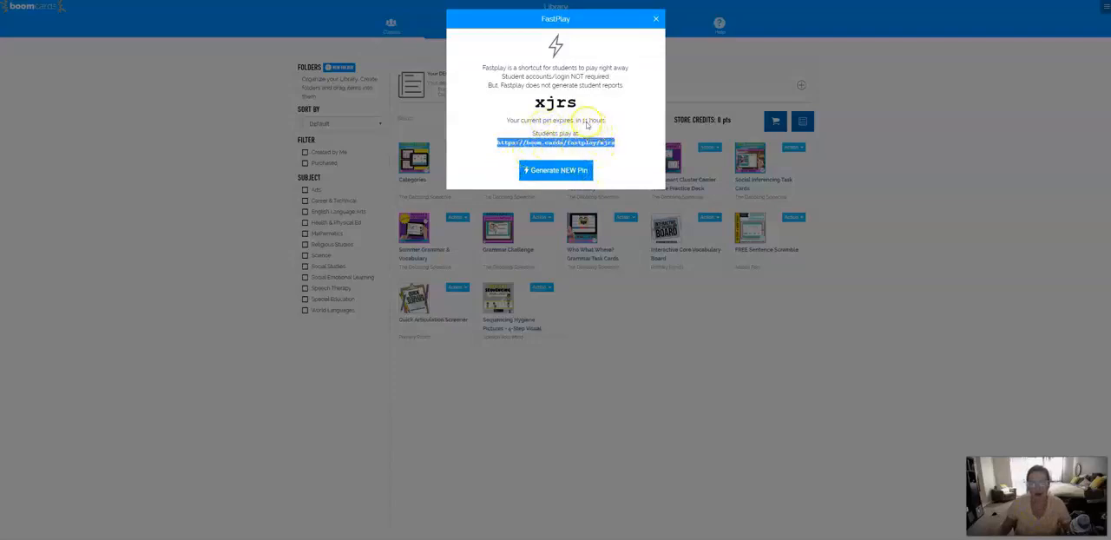
{"action": "left_click", "coordinate": [571, 171]}
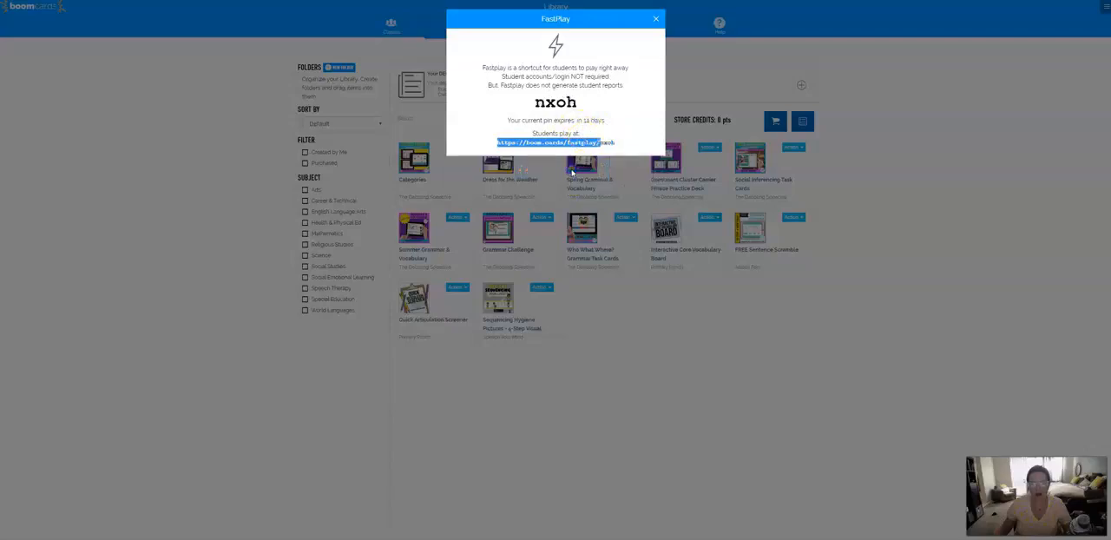
{"action": "left_click", "coordinate": [615, 144]}
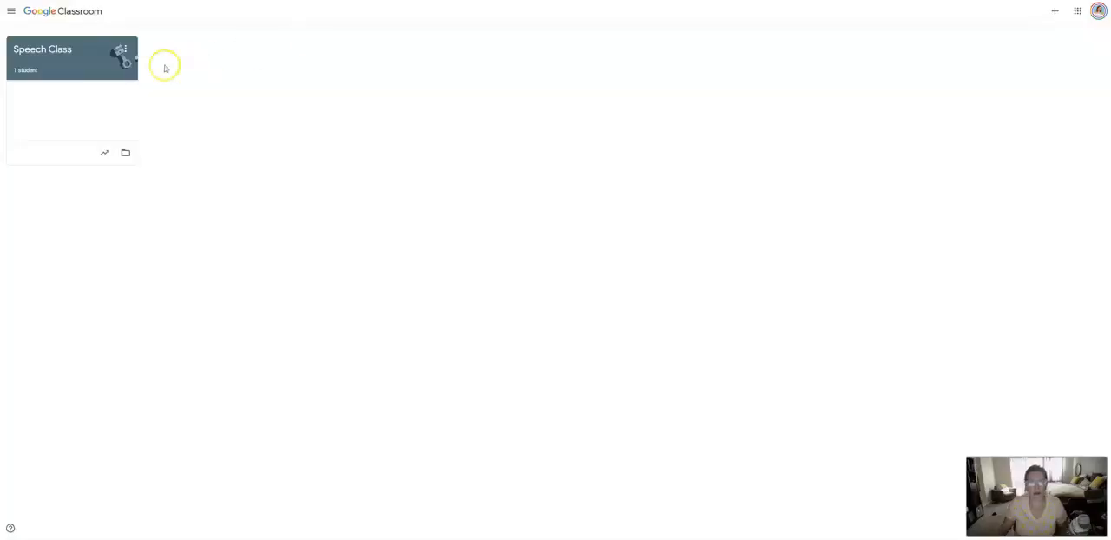
- Switch to the Speech Class in Google Classroom, dismiss the Stream customization tip and create a new classwork assignment
{"action": "left_click", "coordinate": [52, 54]}
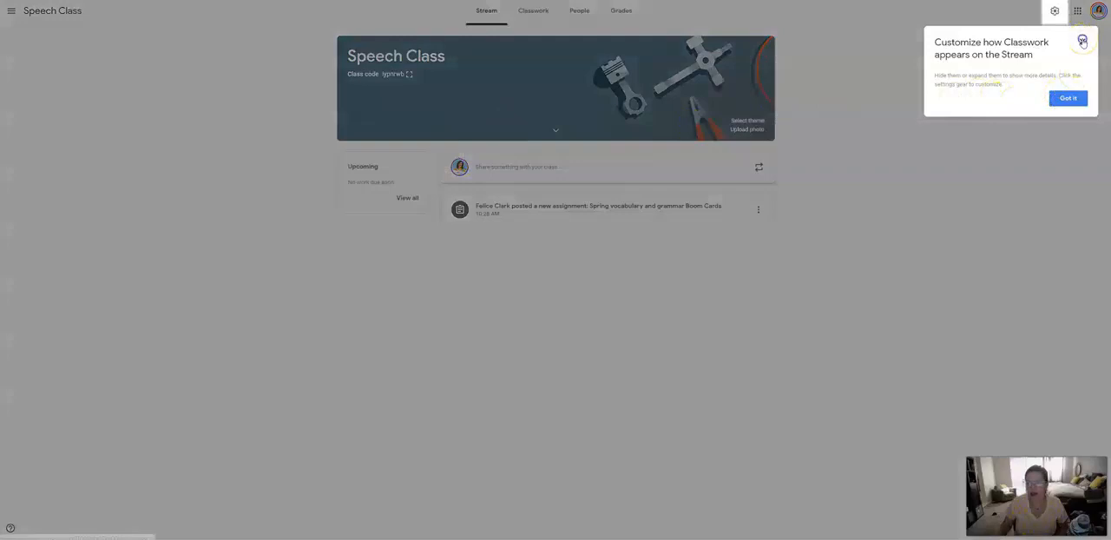
{"action": "left_click", "coordinate": [1081, 42]}
{"action": "left_click", "coordinate": [533, 12]}
{"action": "left_click", "coordinate": [424, 42]}
{"action": "left_click", "coordinate": [435, 68]}
- Title the assignment "Dress for the Weather Boom Cards" and enter instructions to complete the cards at home, building sentences and answering "what" questions
{"action": "left_click", "coordinate": [63, 48]}
{"action": "left_click", "coordinate": [601, 304]}
{"action": "left_click", "coordinate": [54, 47]}
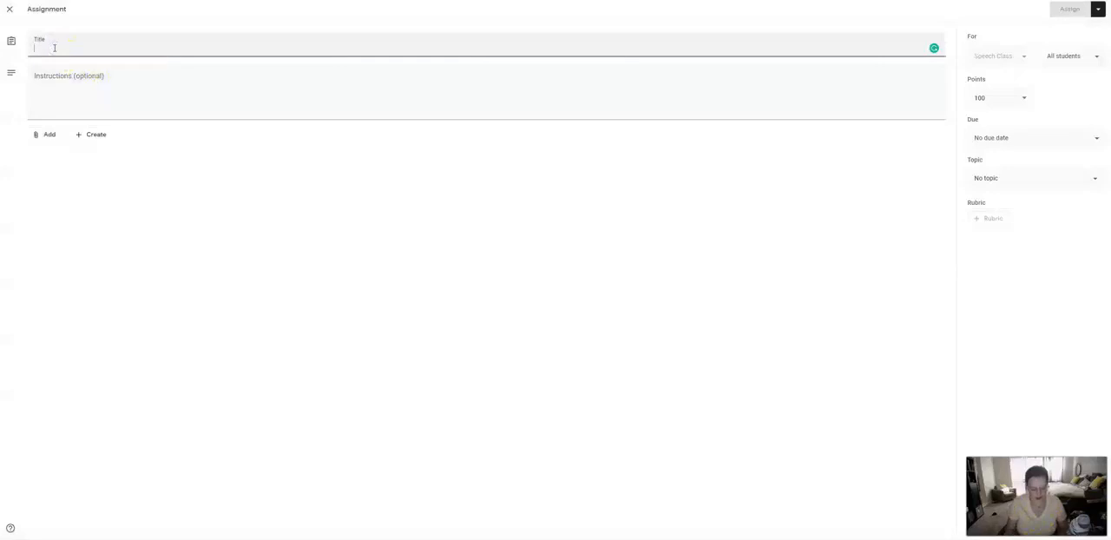
{"action": "type", "text": "Dress for the Weat"}
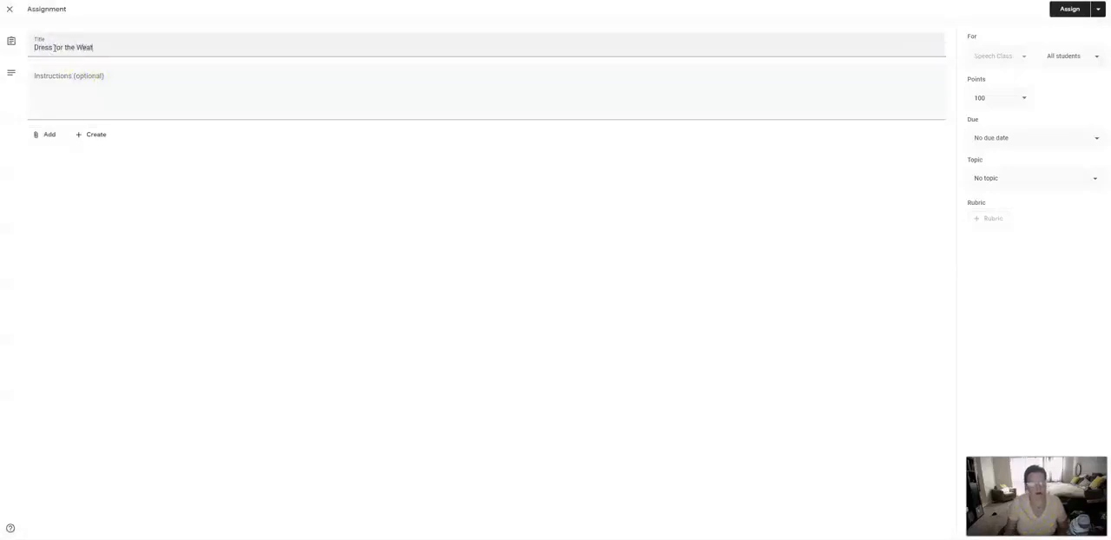
{"action": "type", "text": "her Boom Cards"}
{"action": "key", "text": "Tab"}
{"action": "type", "text": "Please complet"}
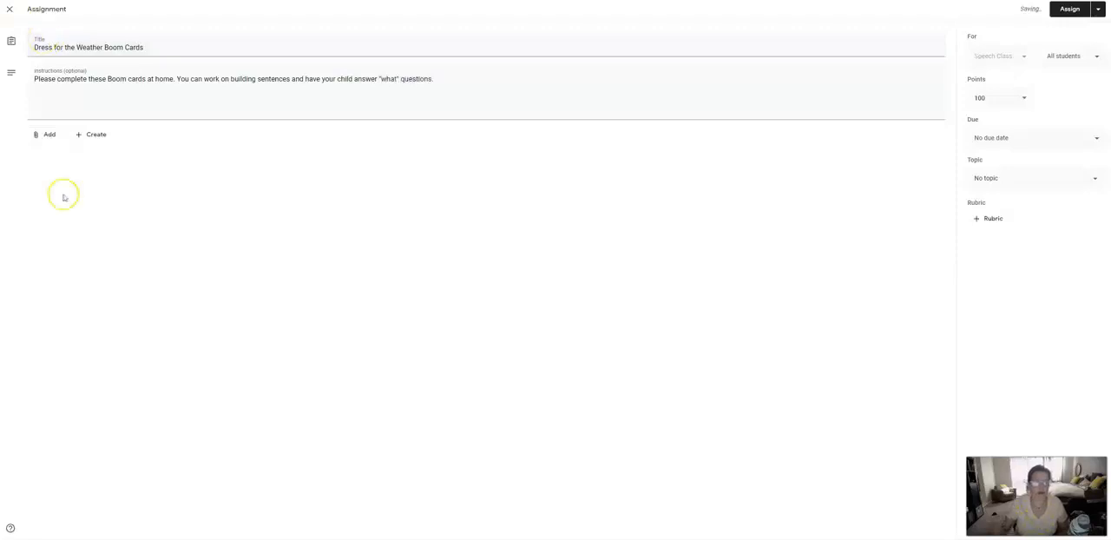
- Attach the copied Boom Cards FastPlay link to the assignment
{"action": "left_click", "coordinate": [44, 136]}
{"action": "left_click", "coordinate": [57, 168]}
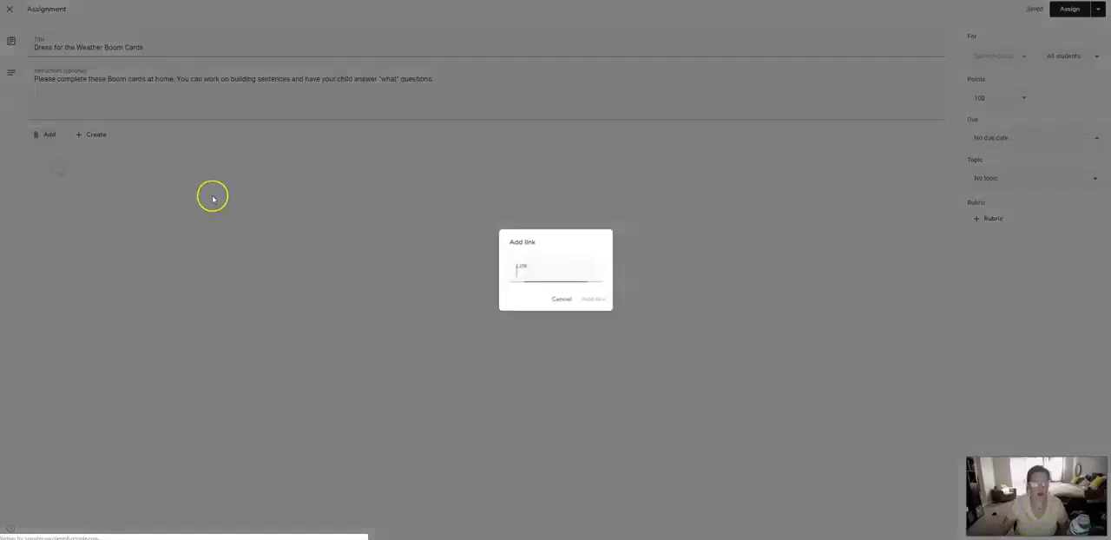
{"action": "key", "text": "ctrl+v"}
{"action": "left_click", "coordinate": [594, 299]}
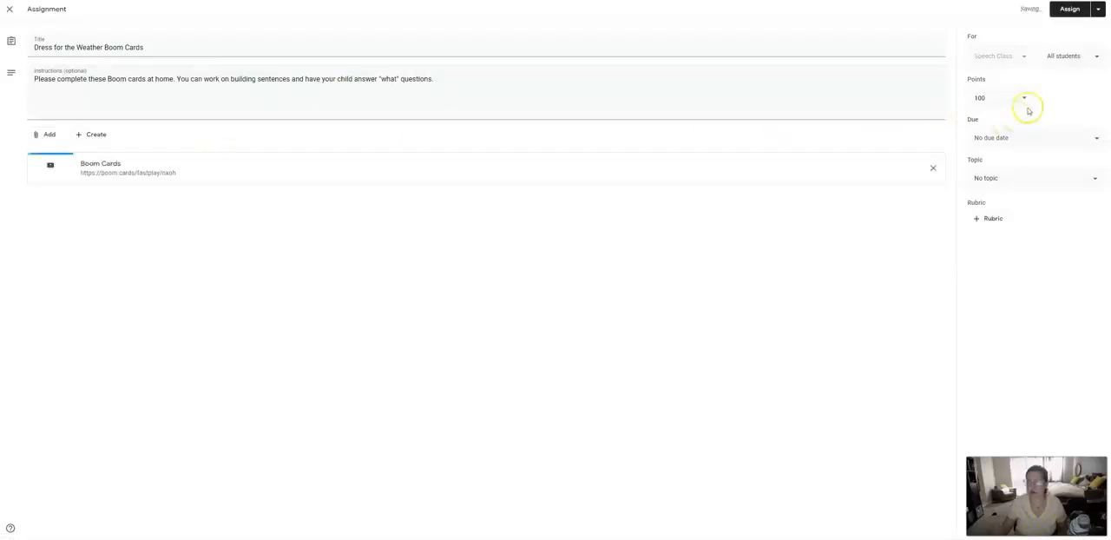
- Set the assignment's due date to May 8, 2020
{"action": "left_click", "coordinate": [1096, 140]}
{"action": "left_click", "coordinate": [1045, 174]}
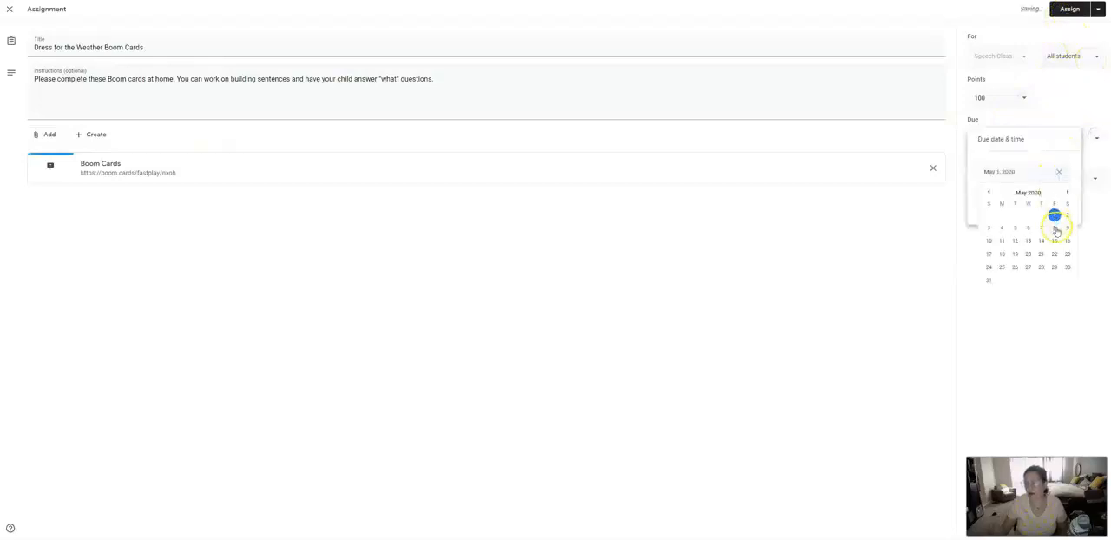
{"action": "left_click", "coordinate": [1055, 228]}
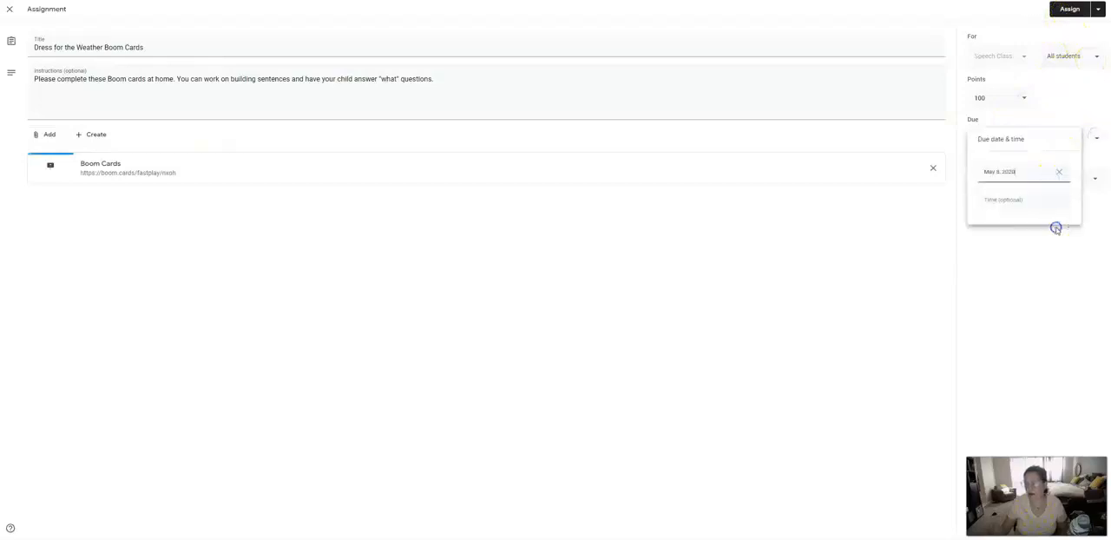
- Select all students as the recipients and assign the Dress for the Weather assignment
{"action": "left_click", "coordinate": [1065, 126]}
{"action": "left_click", "coordinate": [1081, 59]}
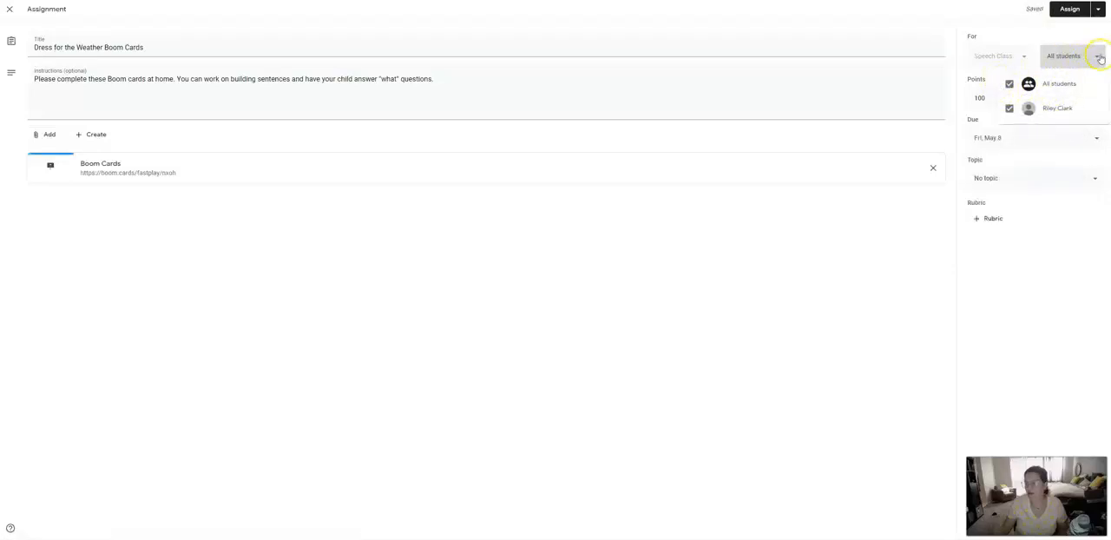
{"action": "left_click", "coordinate": [1008, 84]}
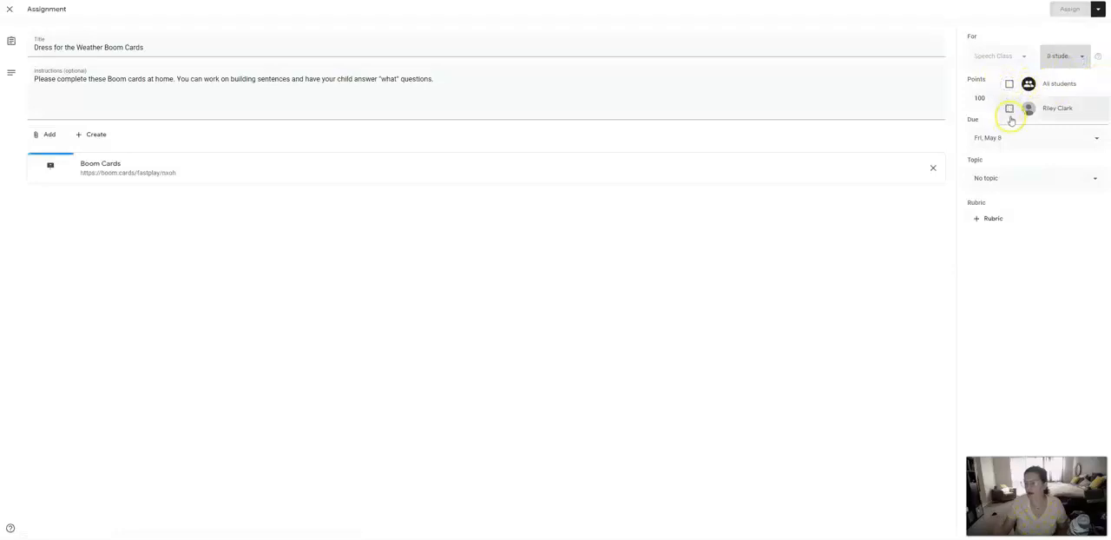
{"action": "left_click", "coordinate": [1008, 107]}
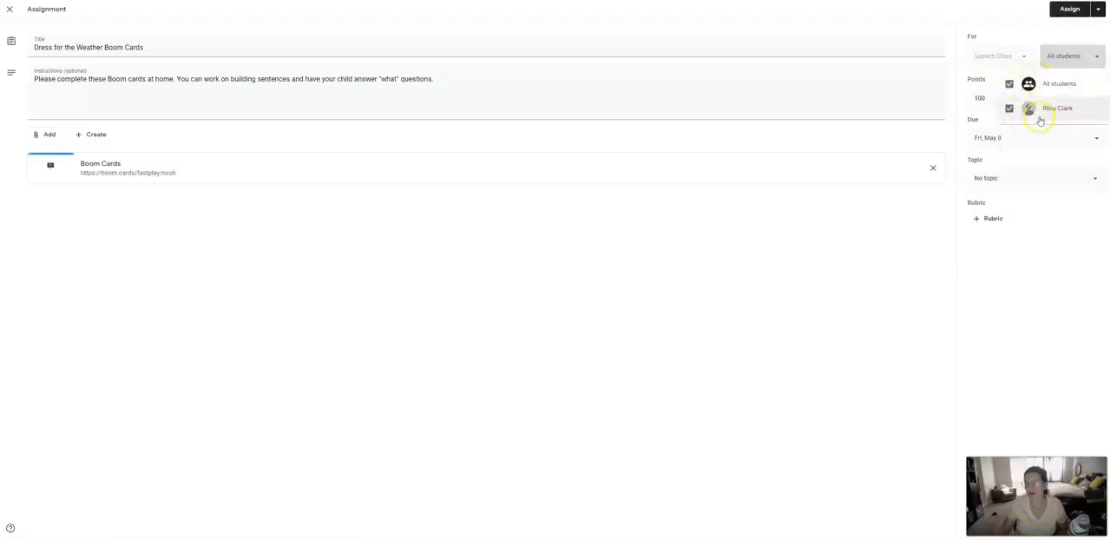
{"action": "left_click", "coordinate": [1069, 11]}
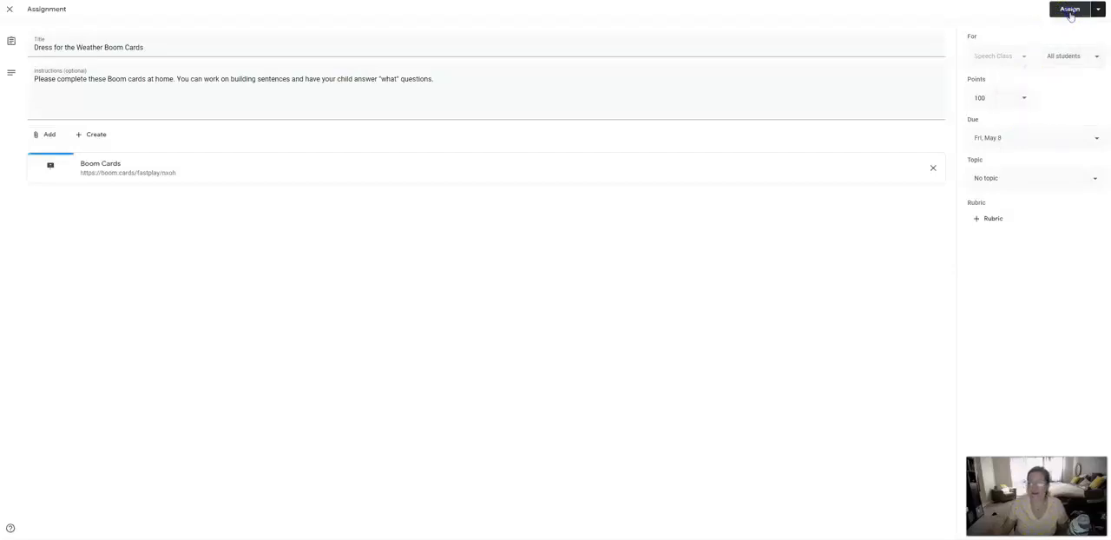
{"action": "left_click", "coordinate": [1070, 12]}
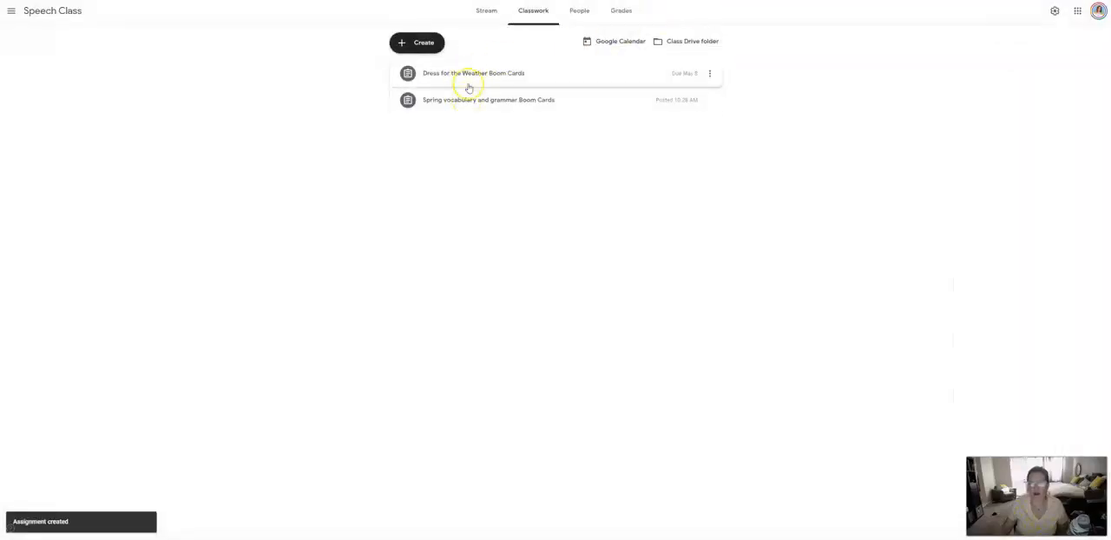
{"action": "left_click", "coordinate": [709, 73]}
{"action": "left_click", "coordinate": [708, 77]}
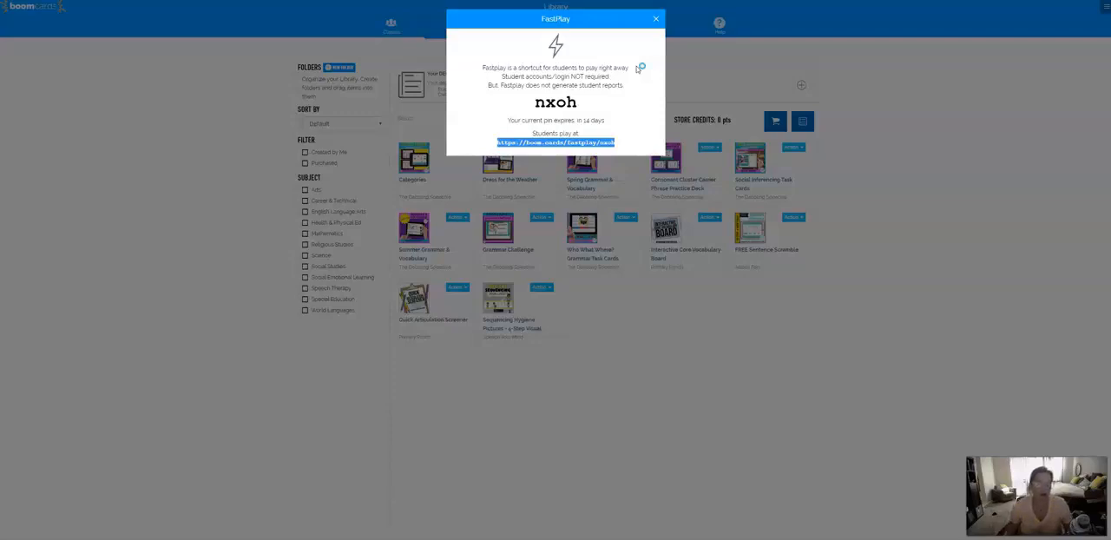
- Switch to the Boom Cards library, close the FastPlay window and copy the Hyperplay link of the Summer Grammar & Vocabulary deck
{"action": "left_click", "coordinate": [658, 19]}
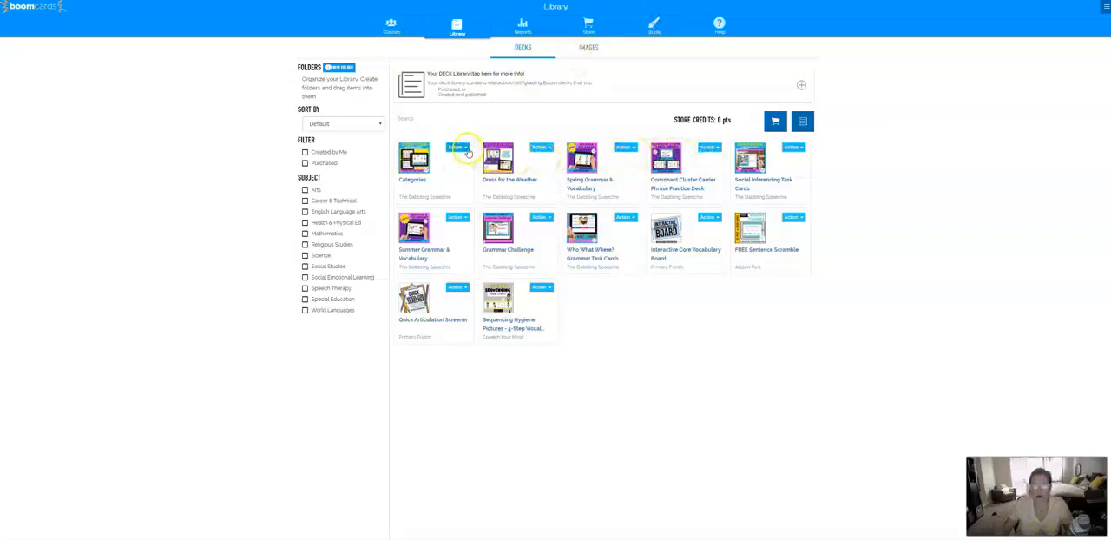
{"action": "left_click", "coordinate": [465, 218]}
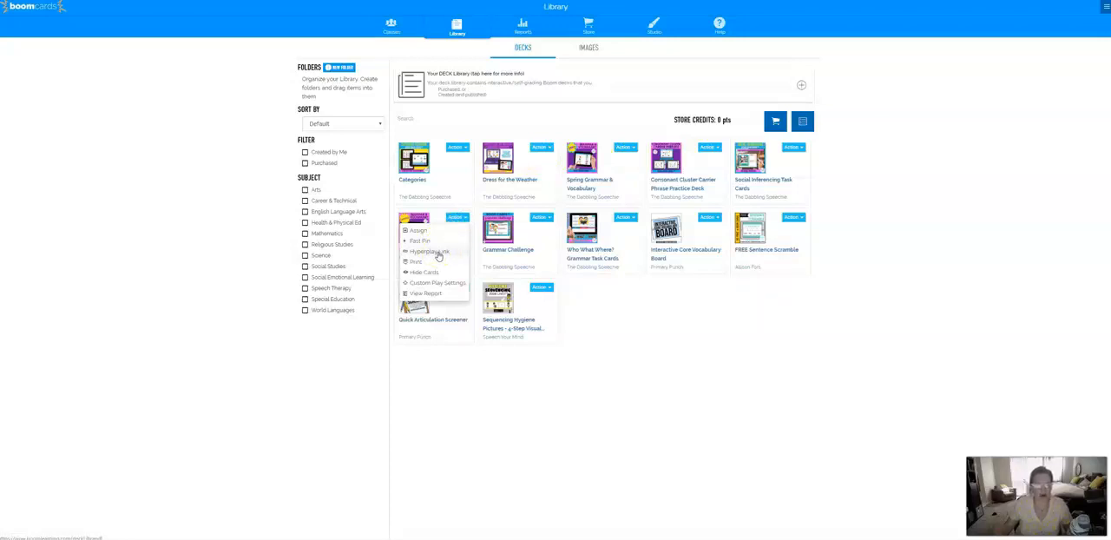
{"action": "left_click", "coordinate": [458, 28]}
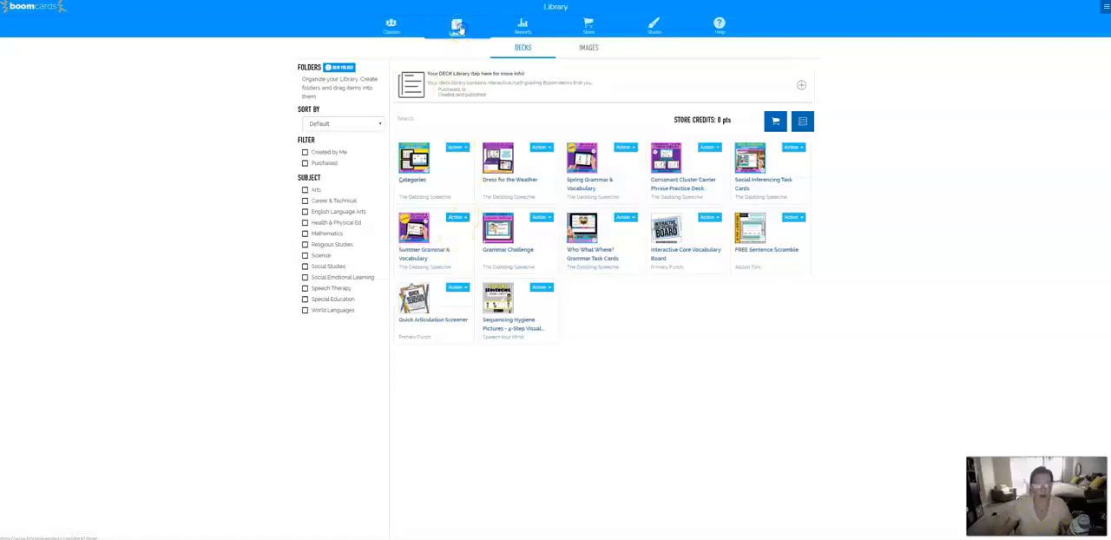
{"action": "left_click", "coordinate": [457, 218]}
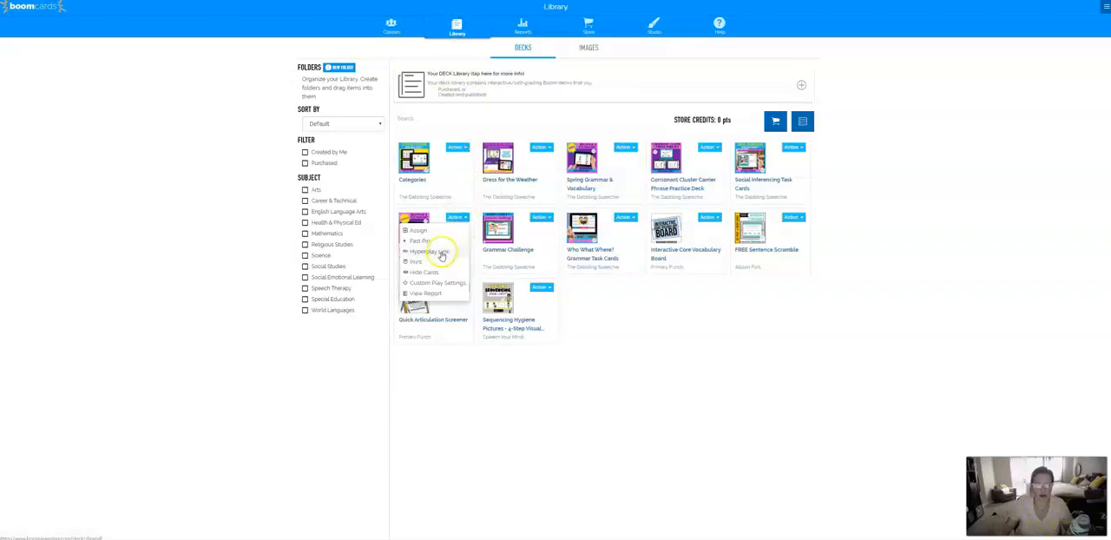
{"action": "left_click", "coordinate": [441, 253]}
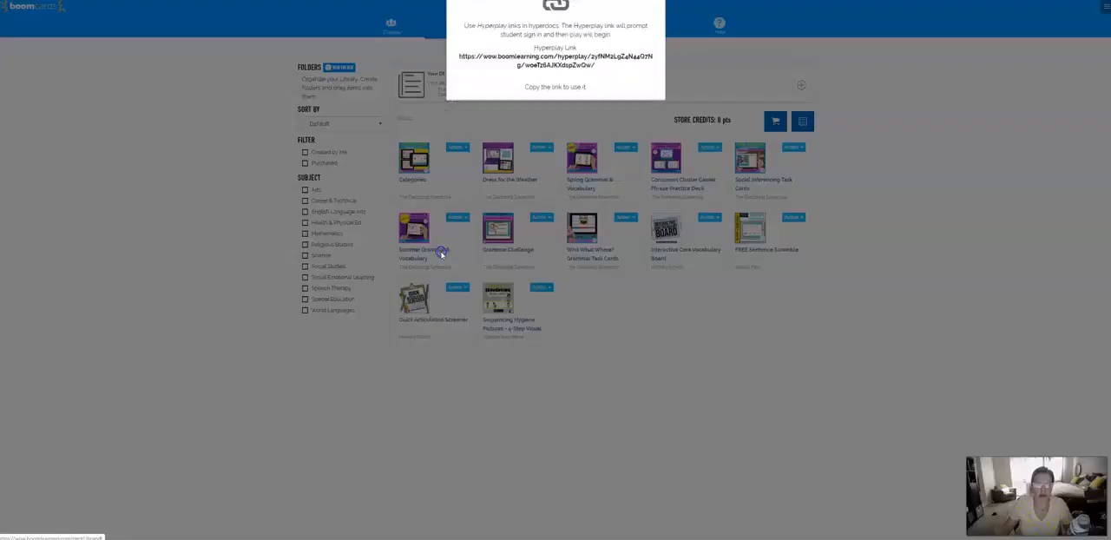
{"action": "left_click", "coordinate": [538, 108]}
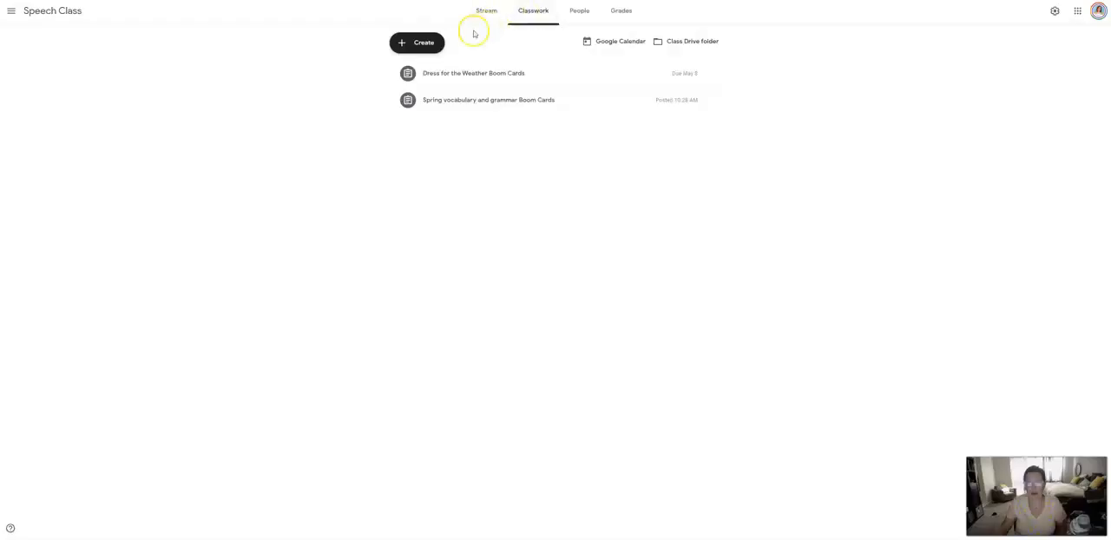
- Create a new assignment in the Speech Class in Google Classroom titled "Summer vocabulary and grammar activity"
{"action": "left_click", "coordinate": [427, 43]}
{"action": "left_click", "coordinate": [424, 68]}
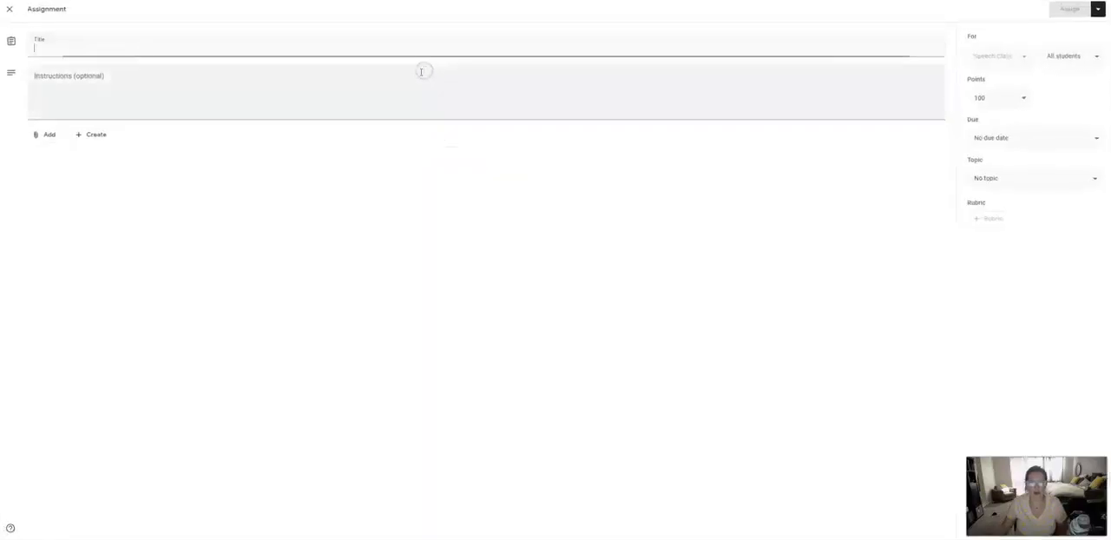
{"action": "left_click", "coordinate": [97, 54]}
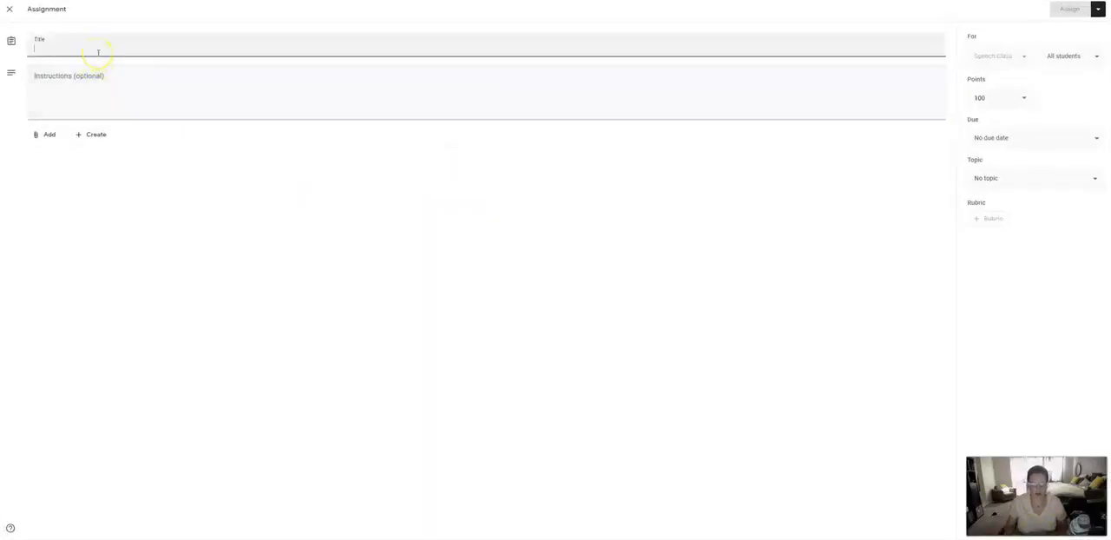
{"action": "type", "text": "Summer vocabulary and grammar activity"}
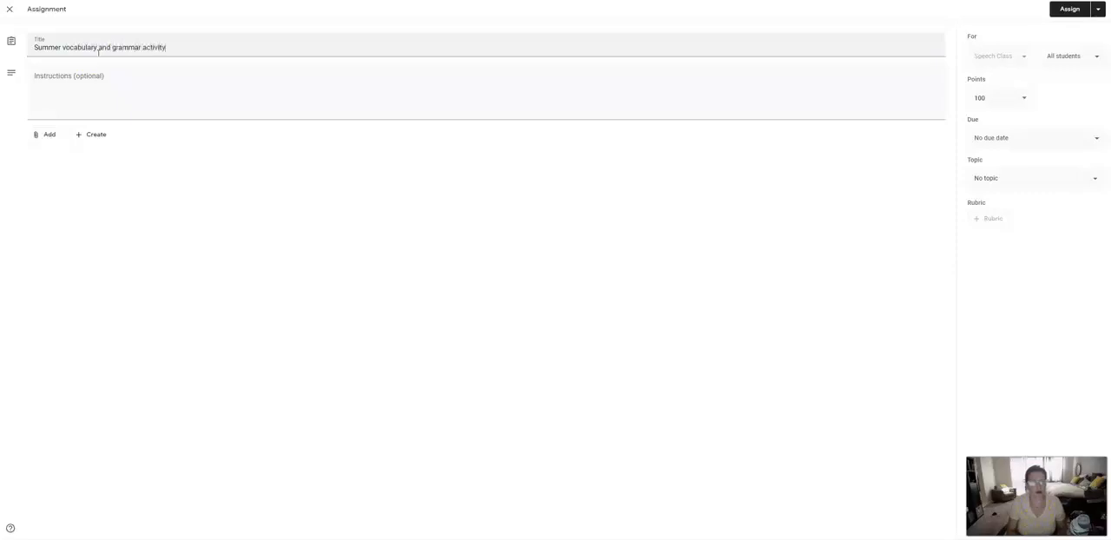
{"action": "key", "text": "Tab"}
- Enter the instruction "Please complete the adjective match-ups on this deck."
{"action": "type", "text": "Ple"}
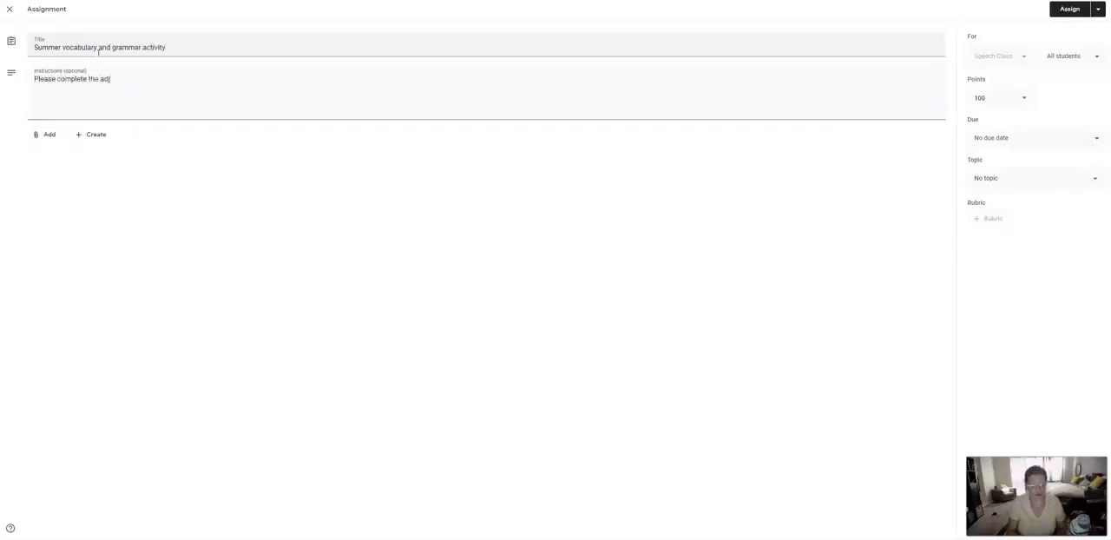
{"action": "type", "text": "ase complete the adjective match"}
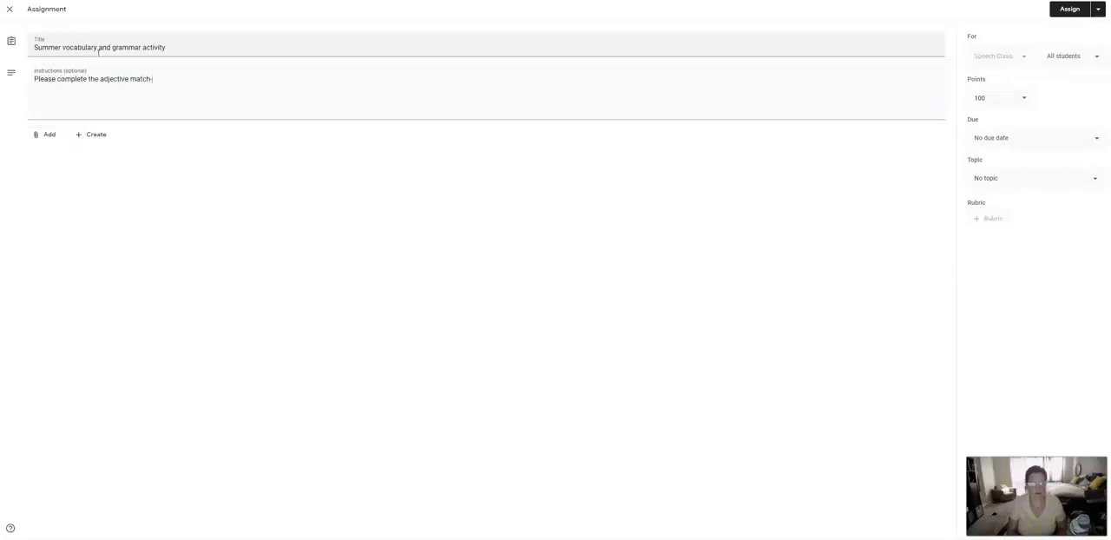
{"action": "type", "text": "-ups on this deck."}
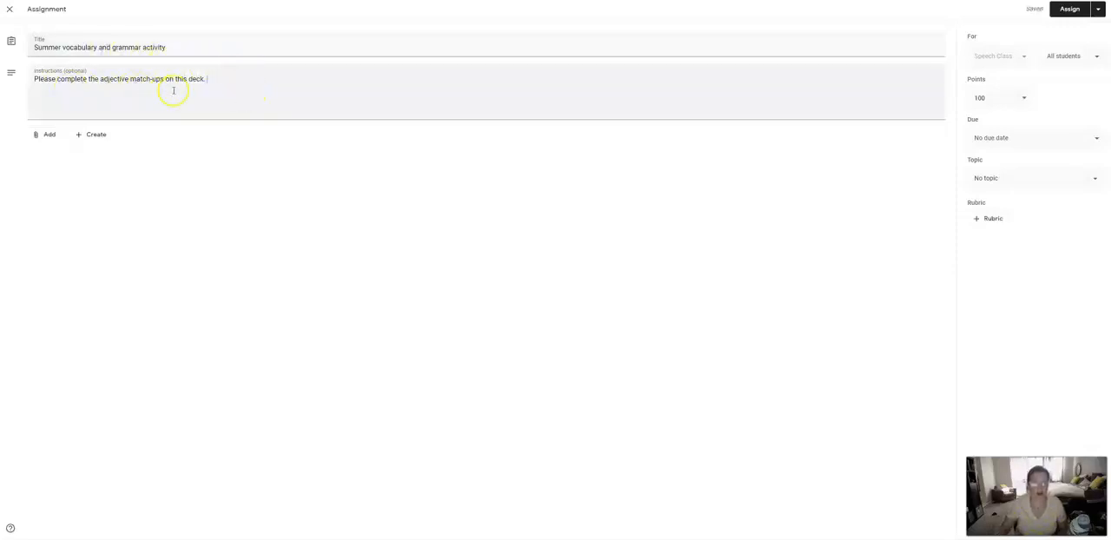
{"action": "left_click_drag", "start_coordinate": [209, 79], "coordinate": [535, 84]}
{"action": "key", "text": "BackSpace"}
- Extend the instructions: parents help with reading directions but let the child complete activities independently, showing what they understand for their goals
{"action": "type", "text": "Pleas"}
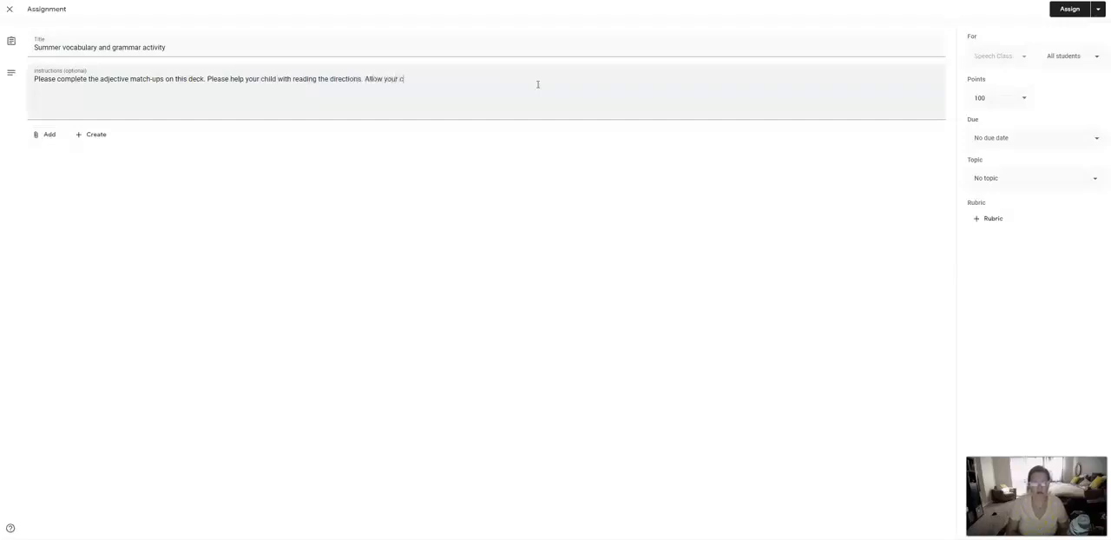
{"action": "type", "text": "ndently complete the activities"}
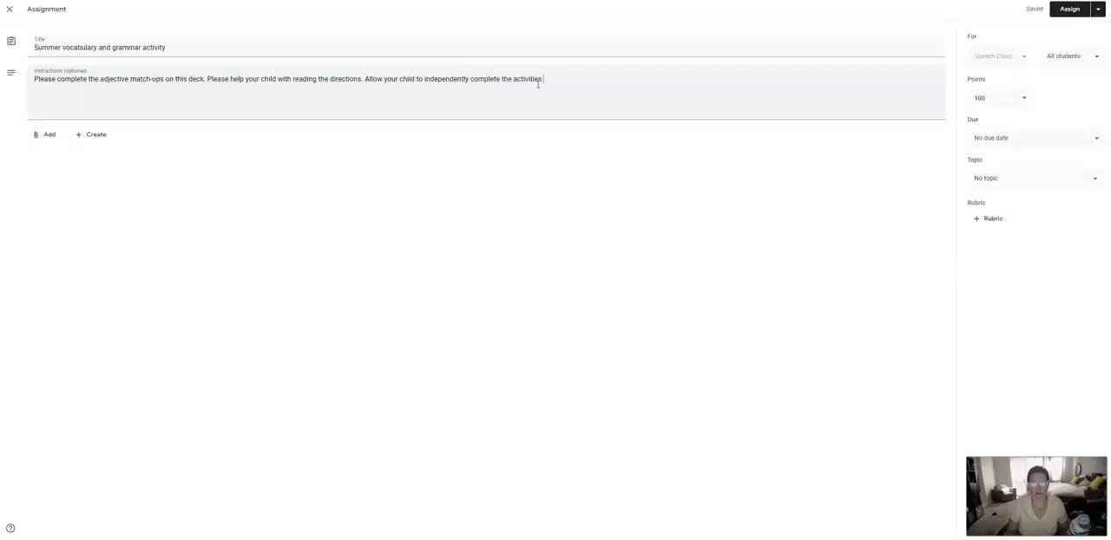
{"action": "type", "text": " as this helps me see what they understand for their goals."}
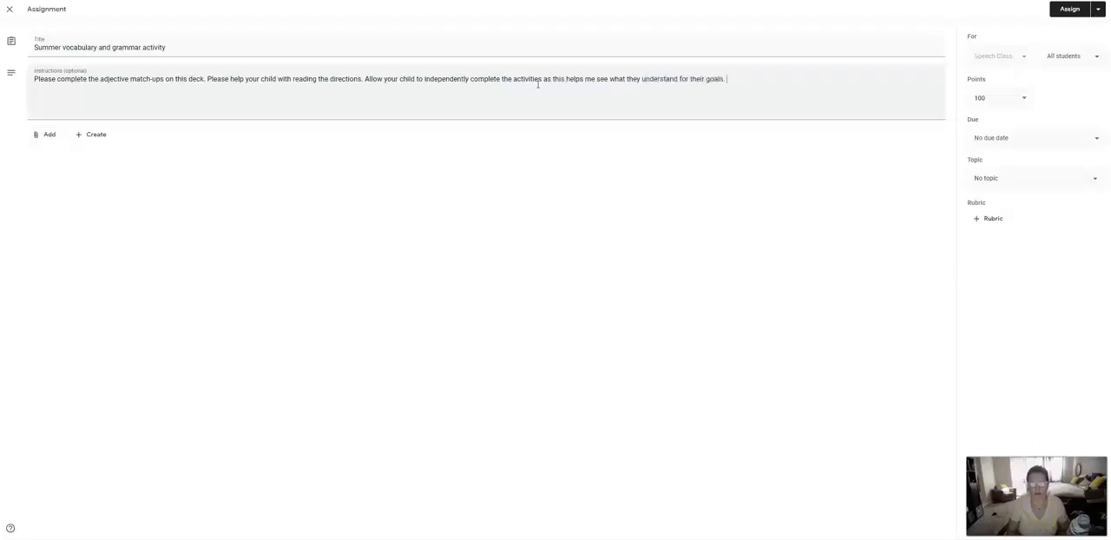
- Attach the copied Hyperplay link to the summer assignment
{"action": "left_click", "coordinate": [43, 135]}
{"action": "left_click", "coordinate": [58, 166]}
{"action": "key", "text": "ctrl+v"}
{"action": "left_click", "coordinate": [596, 299]}
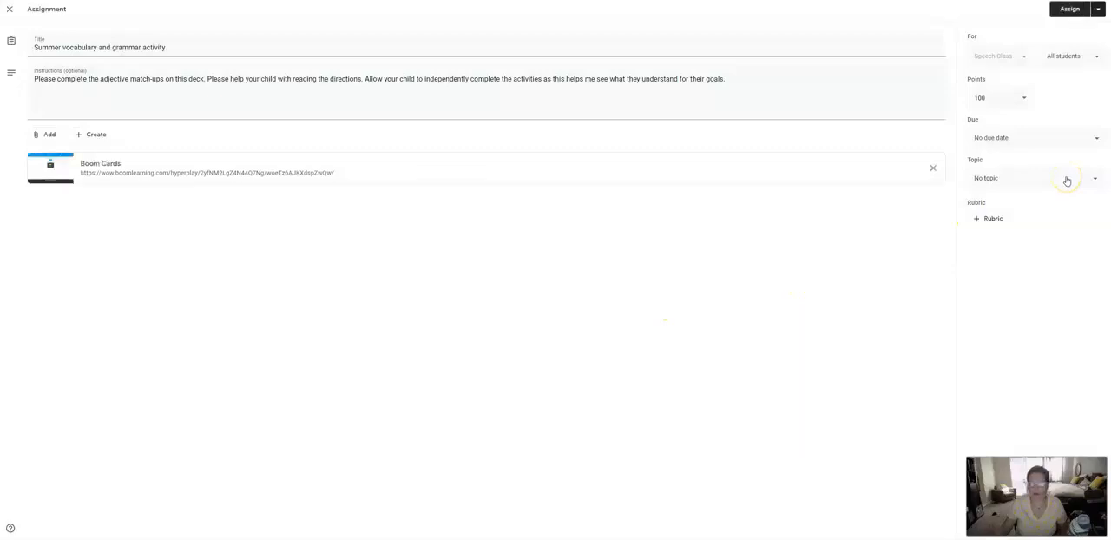
- Set the due date to May 8, 2020 and assign the summer activity
{"action": "left_click", "coordinate": [1076, 148]}
{"action": "left_click", "coordinate": [1045, 174]}
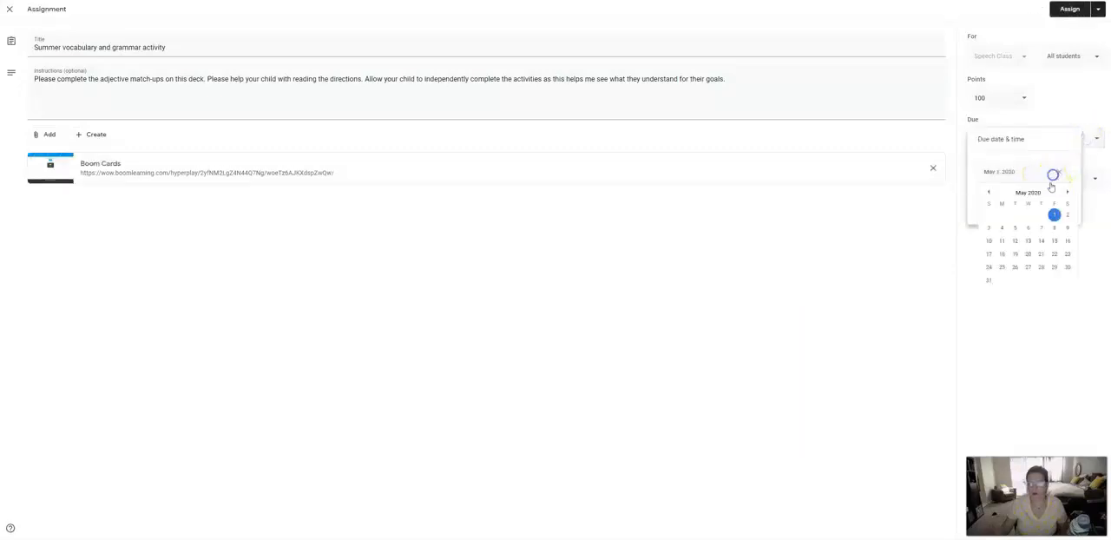
{"action": "left_click", "coordinate": [1054, 228]}
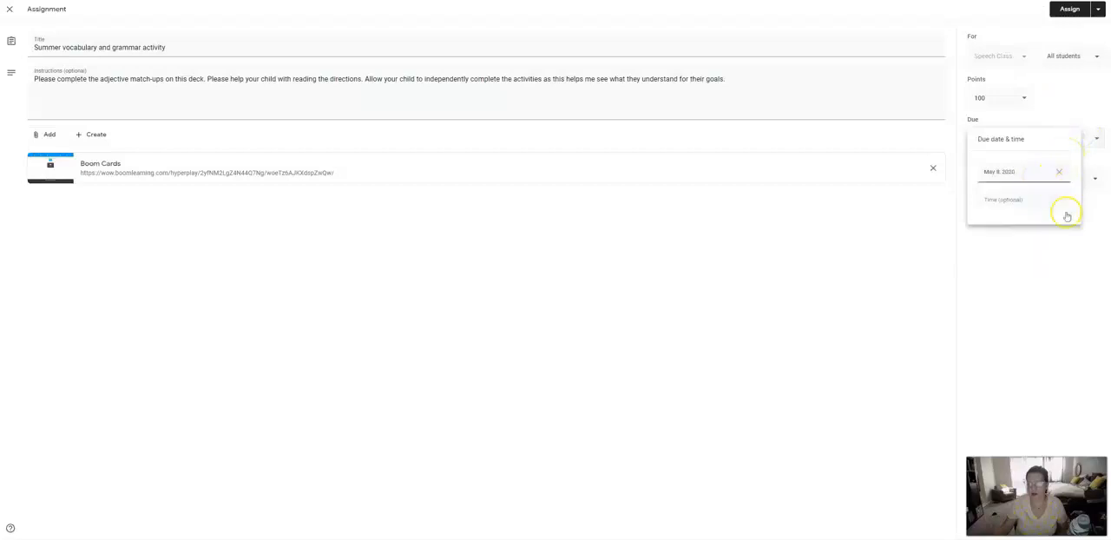
{"action": "left_click", "coordinate": [1072, 240]}
{"action": "left_click", "coordinate": [1069, 9]}
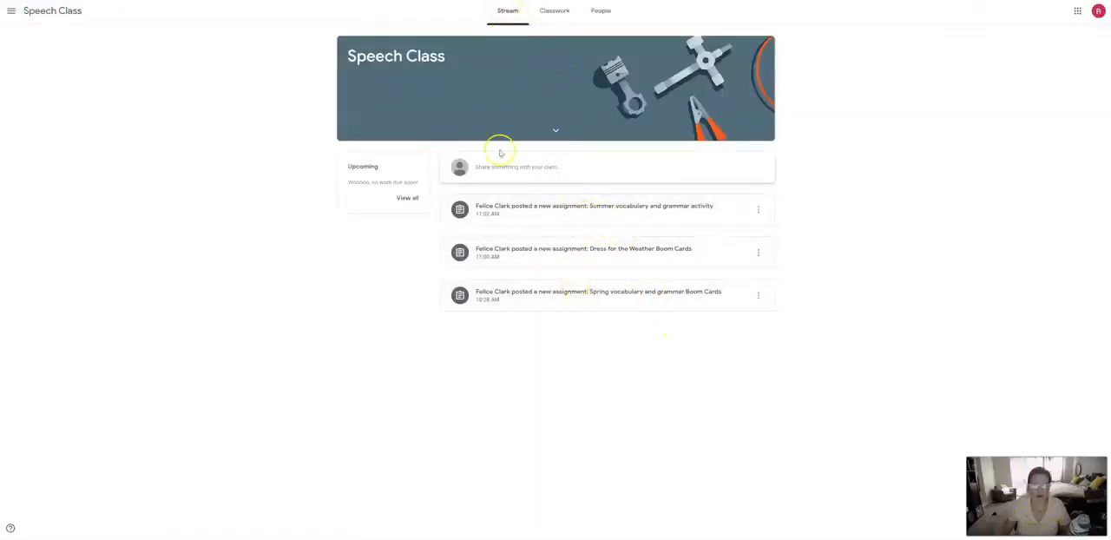
- In the student's Speech Class classwork, expand "Spring vocabulary and grammer Boom Cards" and open its attached Boom Cards link
{"action": "left_click", "coordinate": [560, 11]}
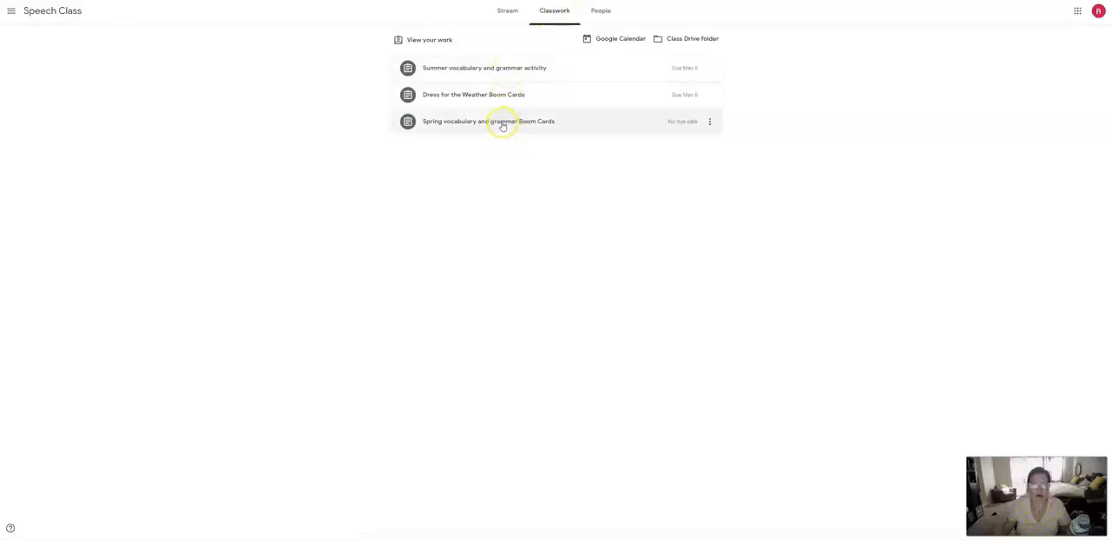
{"action": "left_click", "coordinate": [502, 123]}
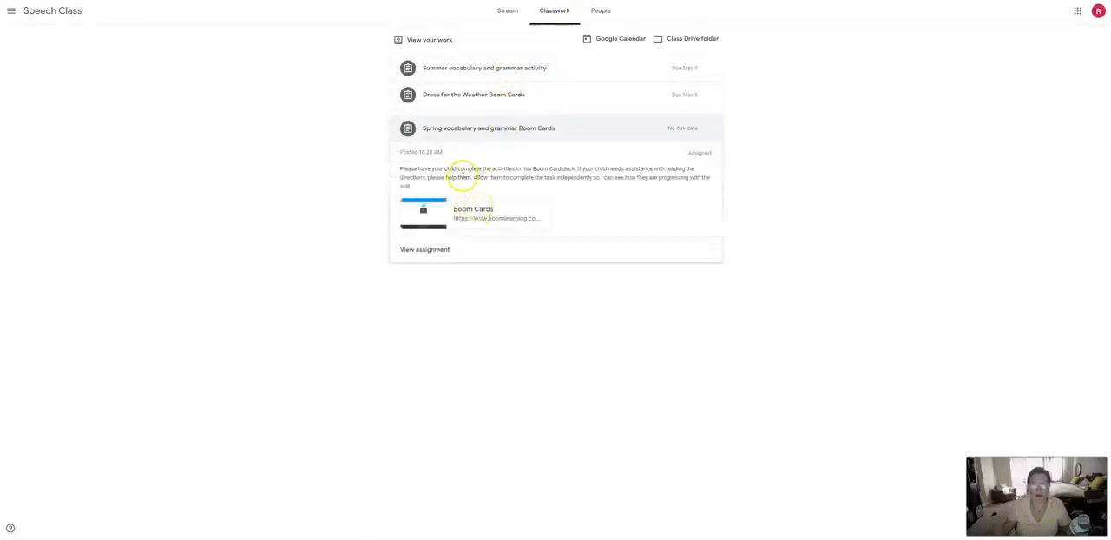
{"action": "left_click", "coordinate": [465, 212]}
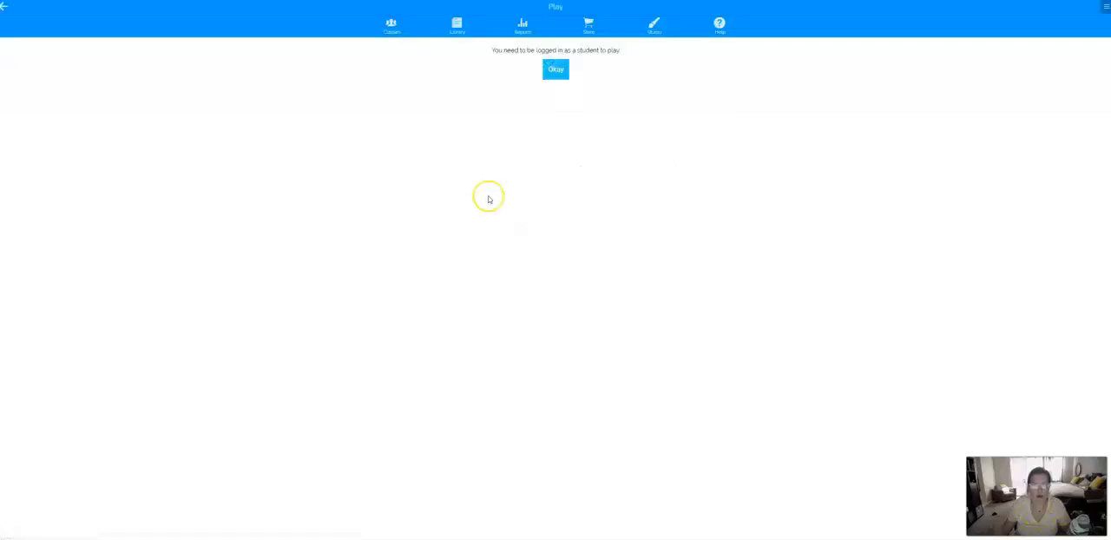
- Accept the student login notice and sign in with the student's Boom account to start the deck
{"action": "left_click", "coordinate": [558, 69]}
{"action": "left_click", "coordinate": [558, 69]}
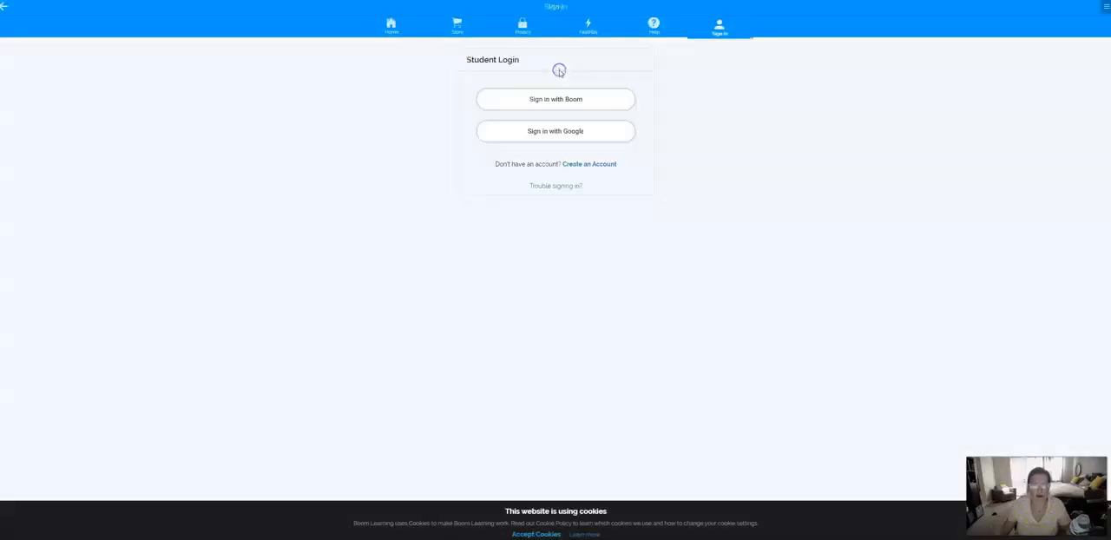
{"action": "left_click", "coordinate": [551, 101]}
{"action": "left_click", "coordinate": [550, 102]}
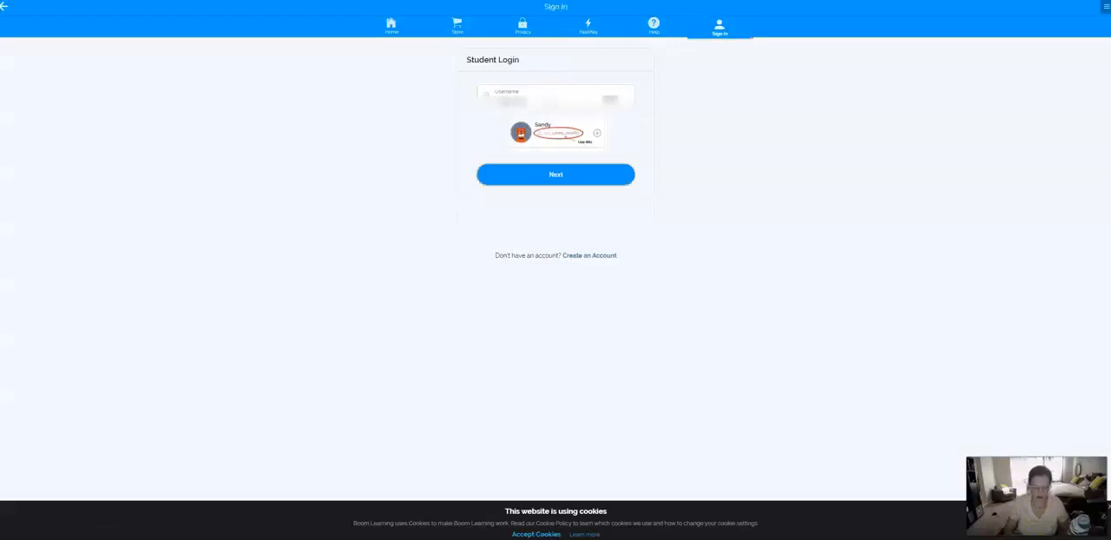
{"action": "left_click", "coordinate": [565, 136]}
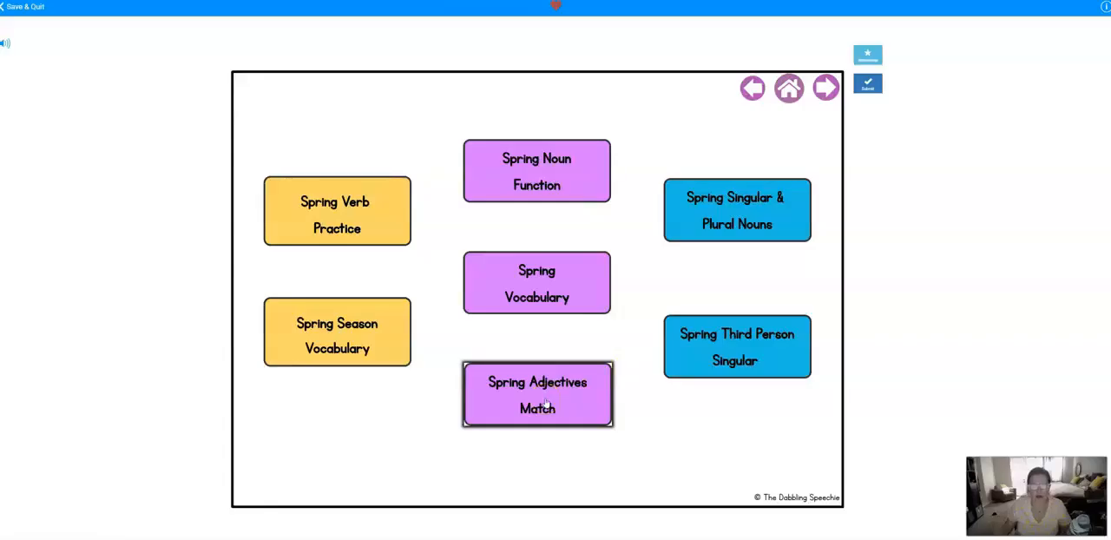
- Open the Spring Noun Function activity in the spring deck
{"action": "left_click", "coordinate": [528, 183]}
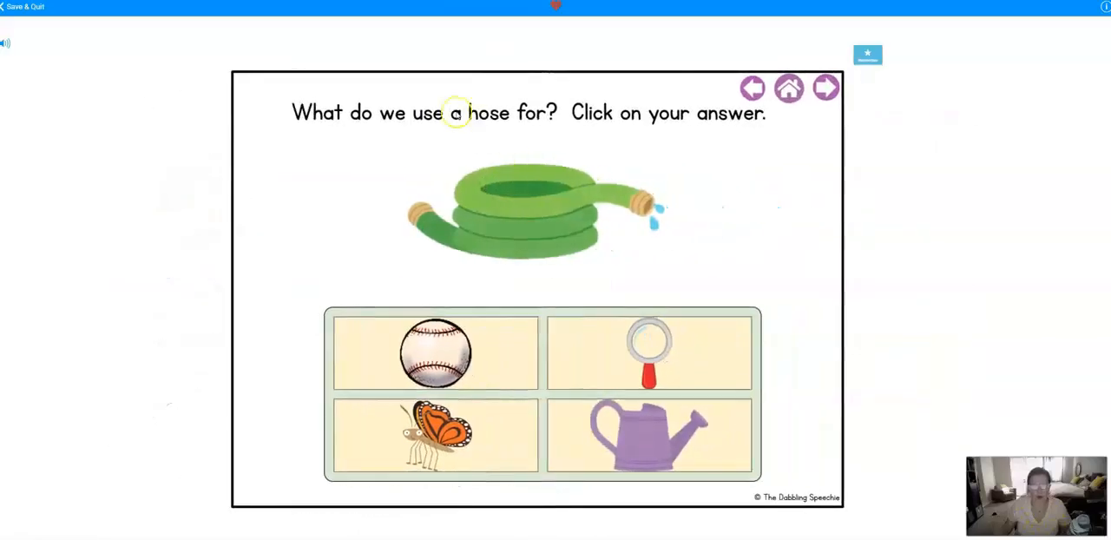
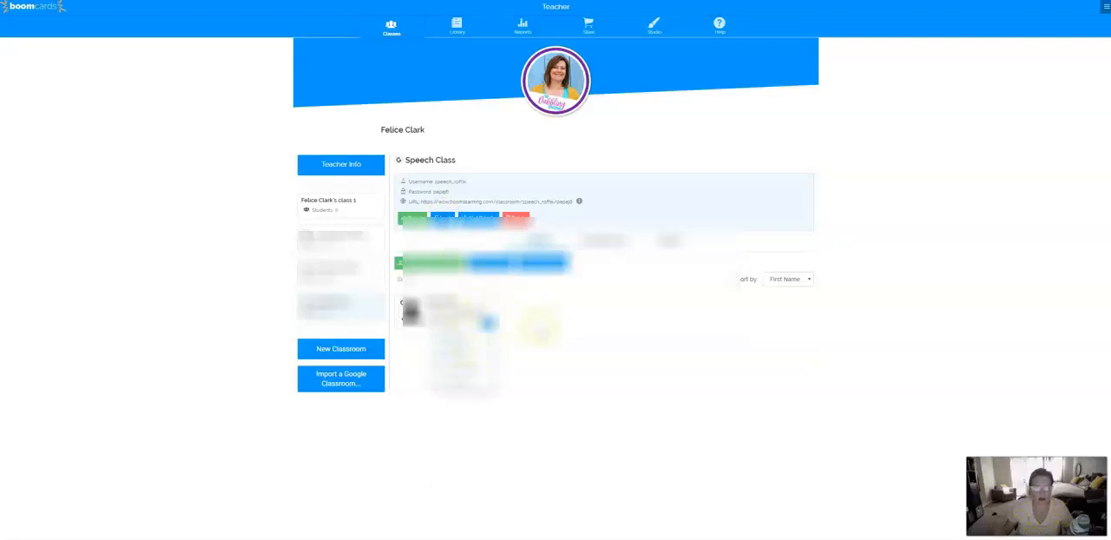
- Look over the actions available for the Categories deck in the deck library
{"action": "left_click", "coordinate": [519, 324]}
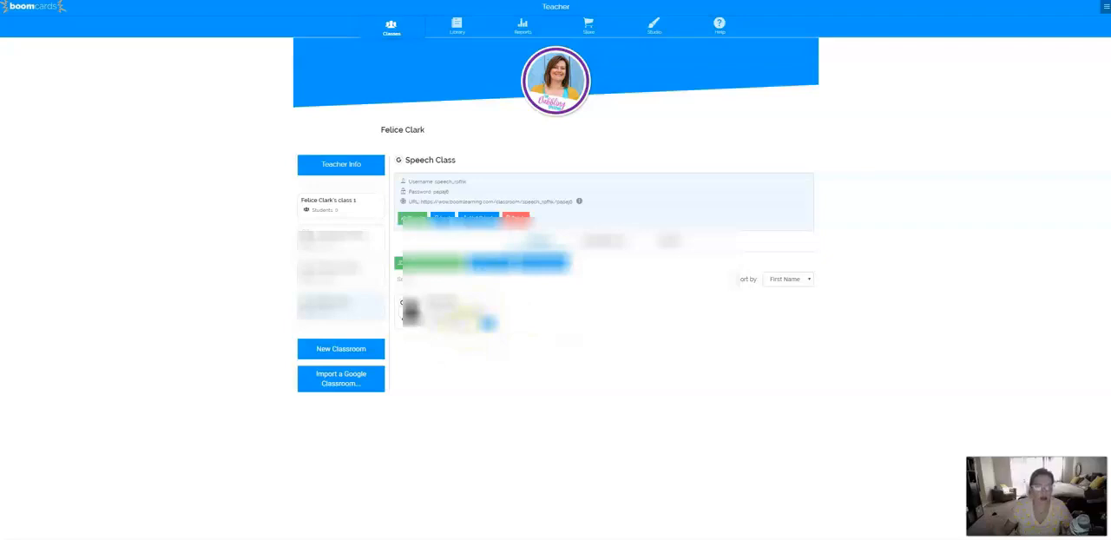
{"action": "left_click", "coordinate": [457, 24]}
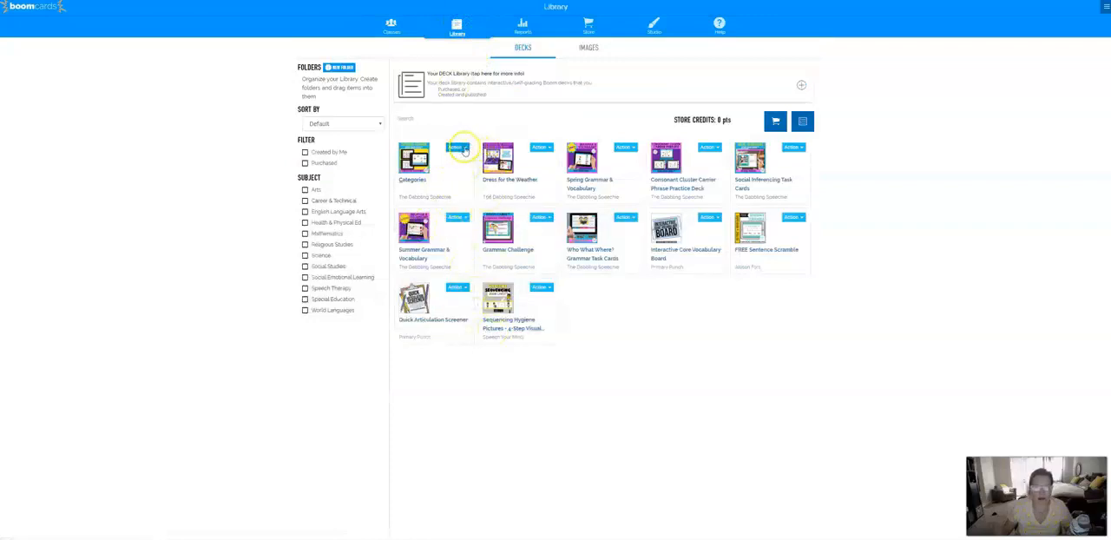
{"action": "left_click", "coordinate": [458, 149]}
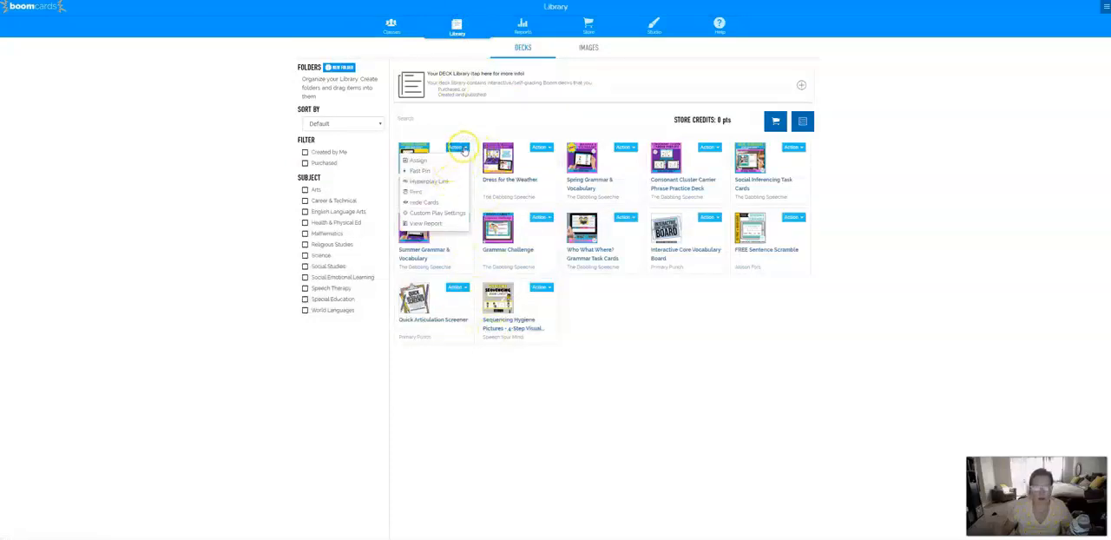
{"action": "left_click", "coordinate": [463, 148]}
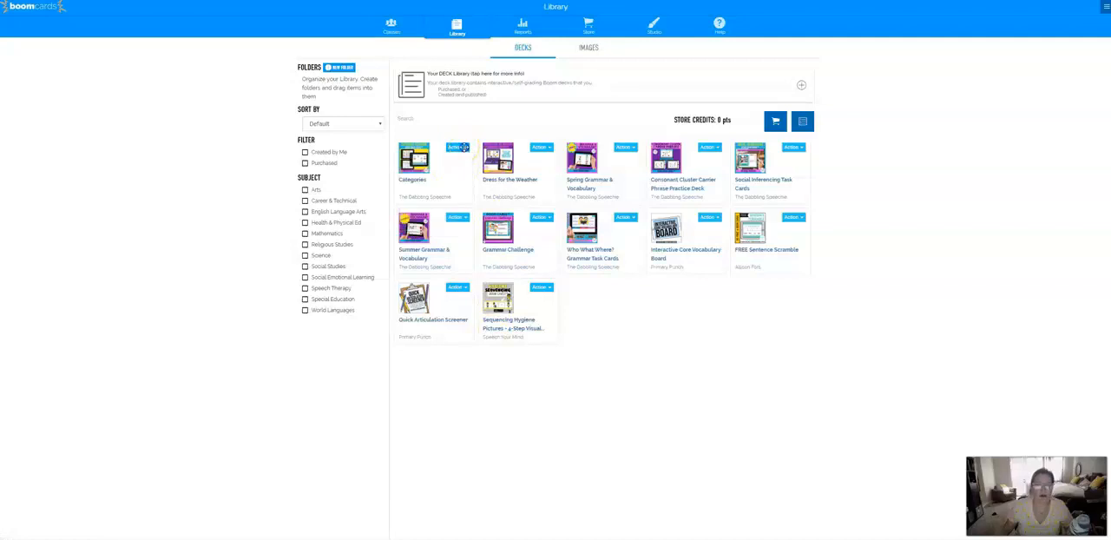
- Open the Speech Class report for the Spring Grammar & Vocabulary deck
{"action": "left_click", "coordinate": [522, 28]}
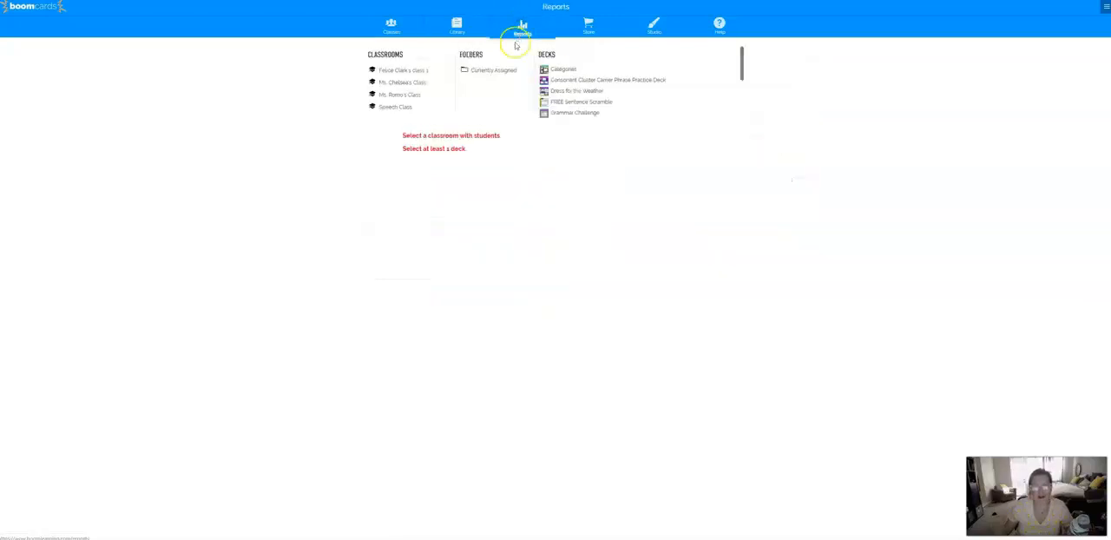
{"action": "left_click", "coordinate": [394, 106]}
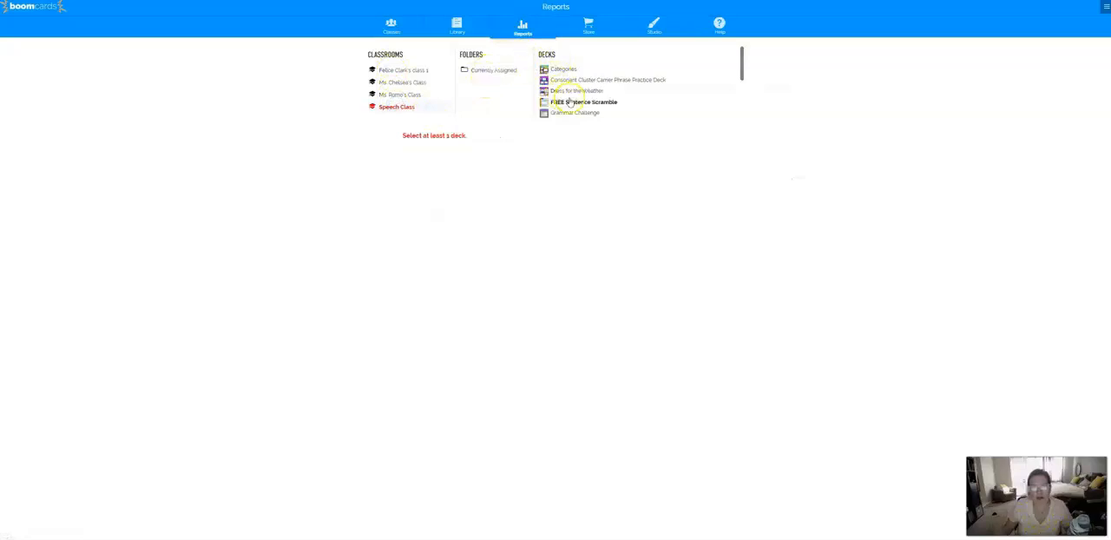
{"action": "scroll", "coordinate": [583, 102], "scroll_direction": "down", "scroll_amount": 3}
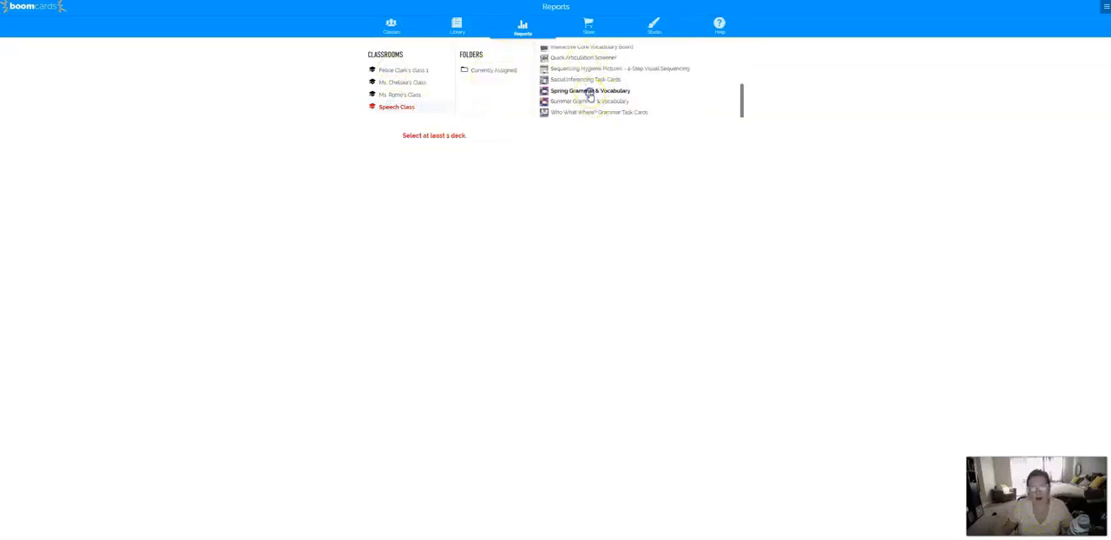
{"action": "left_click", "coordinate": [588, 90]}
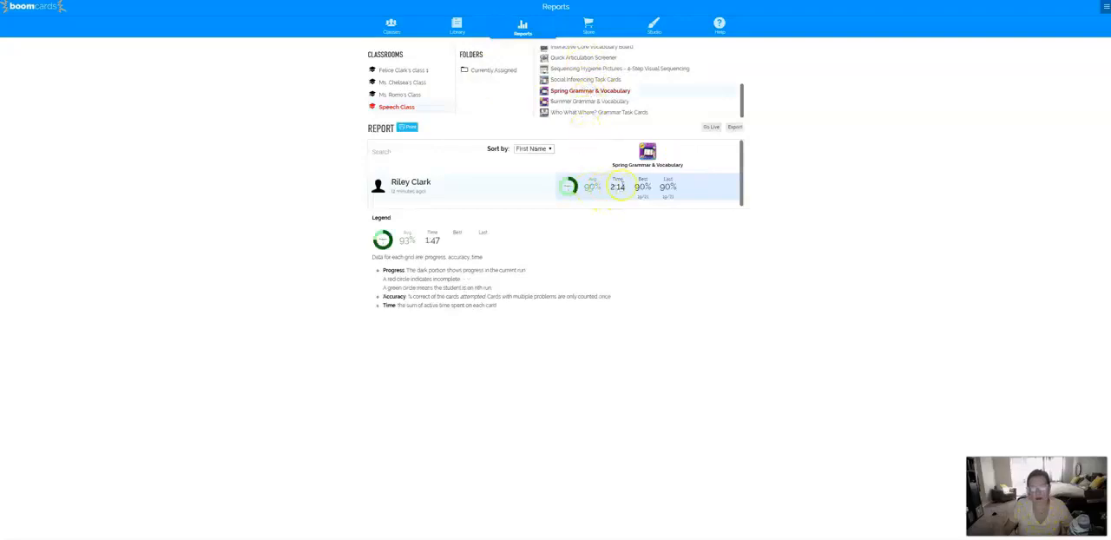
- Open the student's detailed results for the spring deck and view the answer given on the second missed card
{"action": "left_click", "coordinate": [571, 195]}
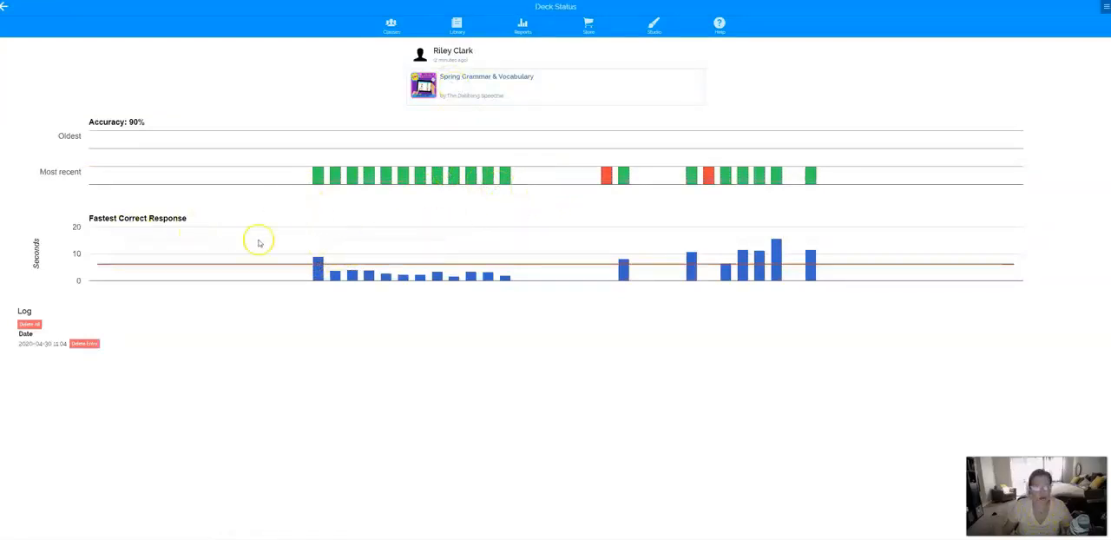
{"action": "left_click", "coordinate": [711, 181]}
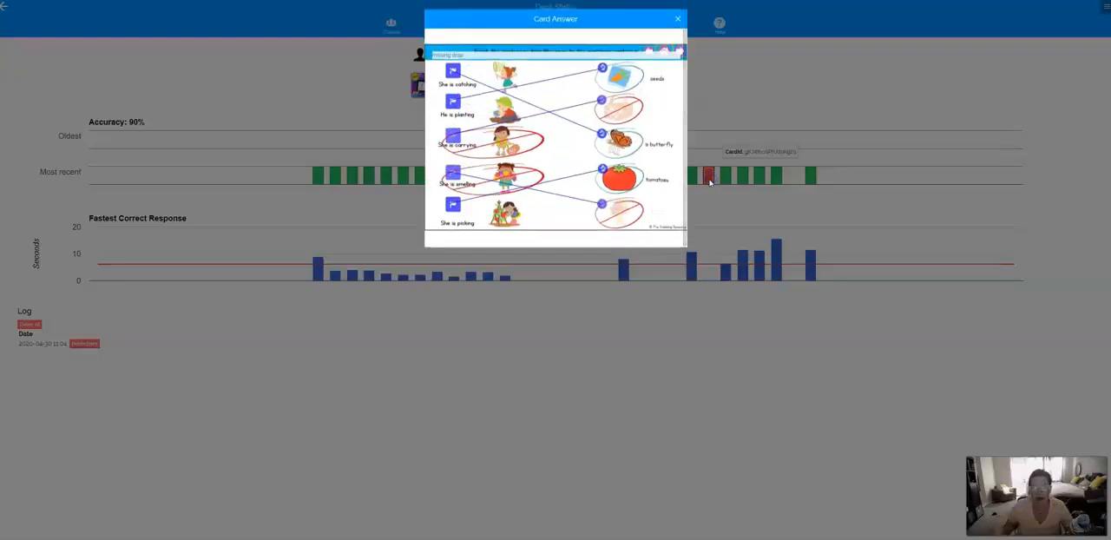
{"action": "left_click", "coordinate": [678, 18]}
- Look over the Summer Grammar & Vocabulary deck's actions in the library and the student's options in Speech Class
{"action": "left_click", "coordinate": [450, 32]}
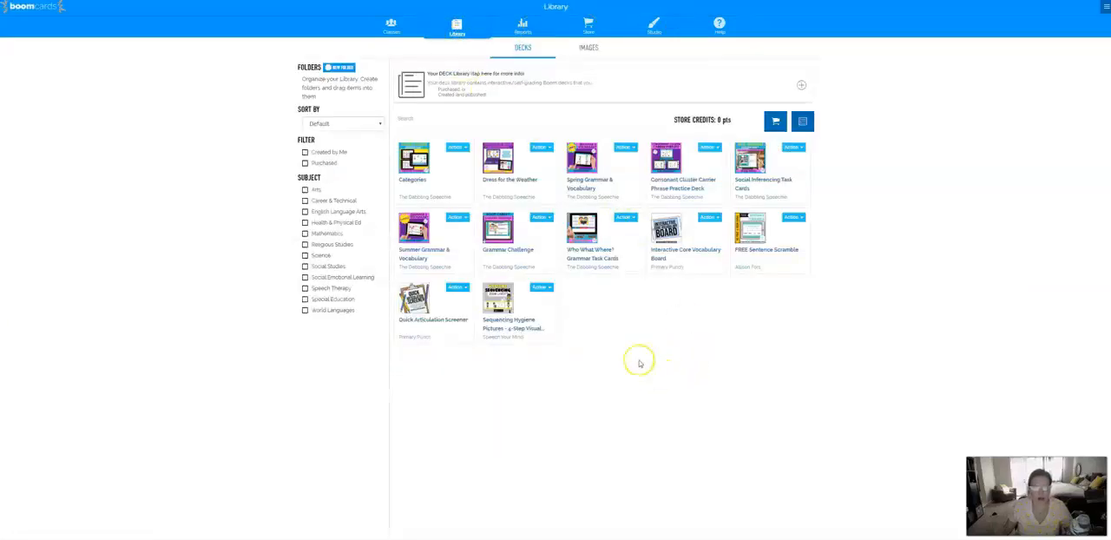
{"action": "left_click", "coordinate": [458, 217]}
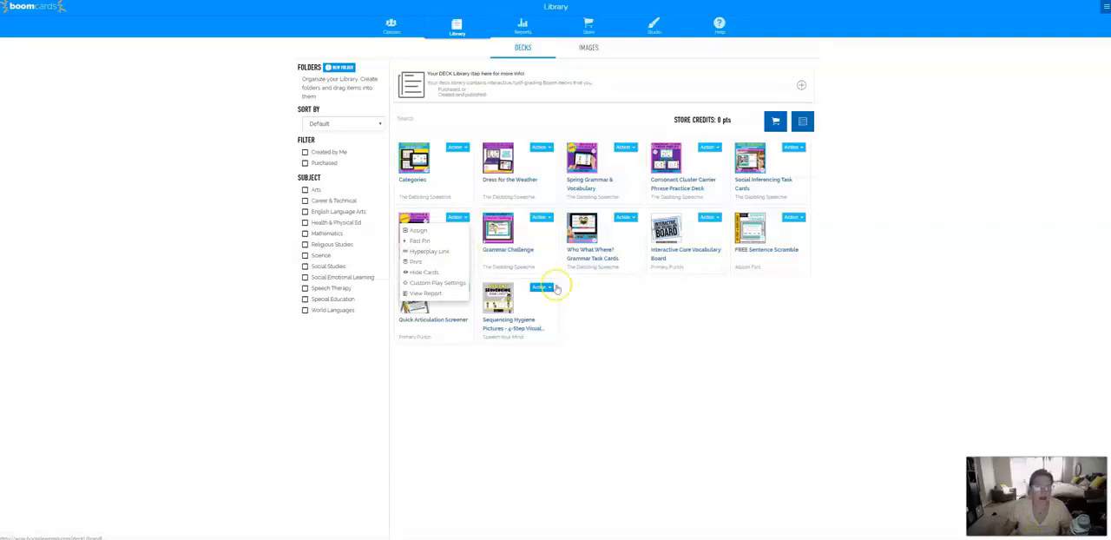
{"action": "left_click", "coordinate": [390, 24]}
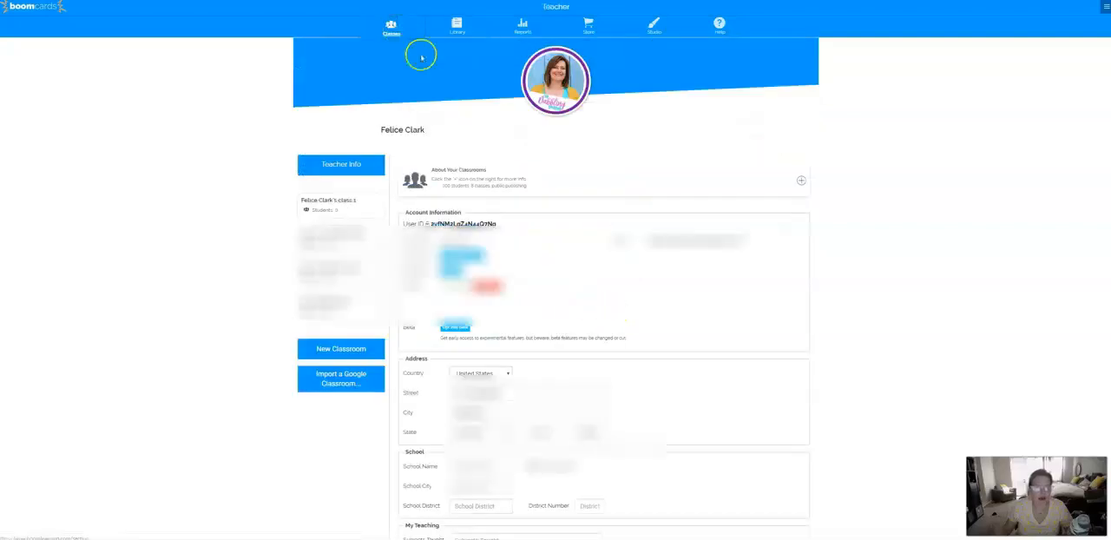
{"action": "left_click", "coordinate": [353, 388]}
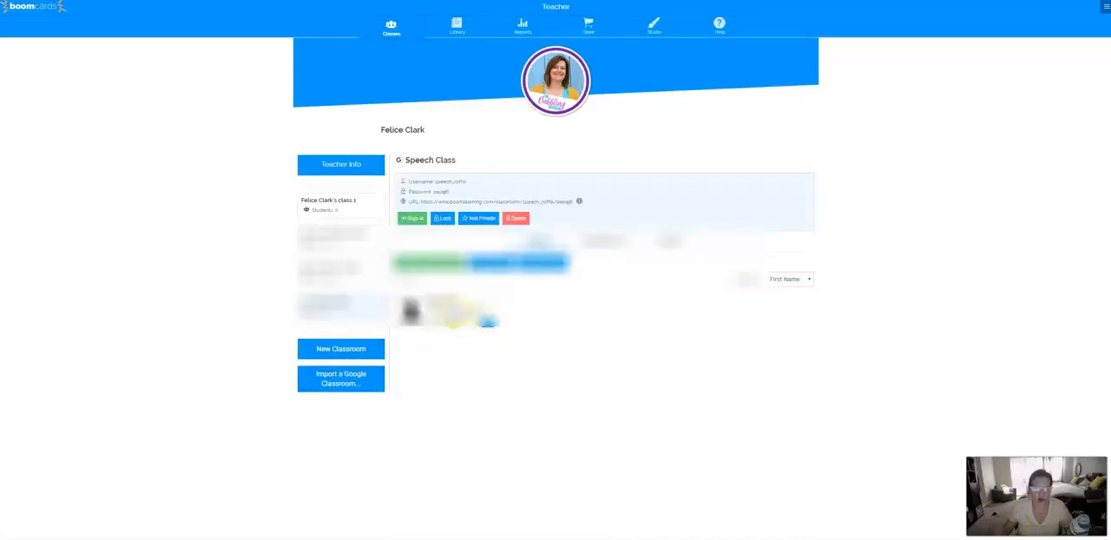
{"action": "left_click", "coordinate": [487, 324]}
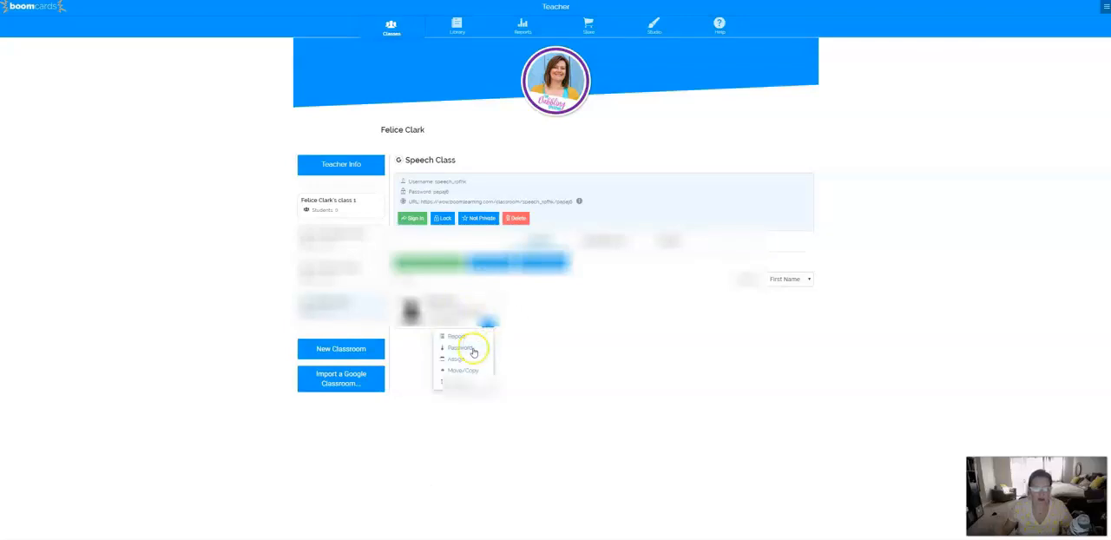
{"action": "left_click", "coordinate": [487, 347]}
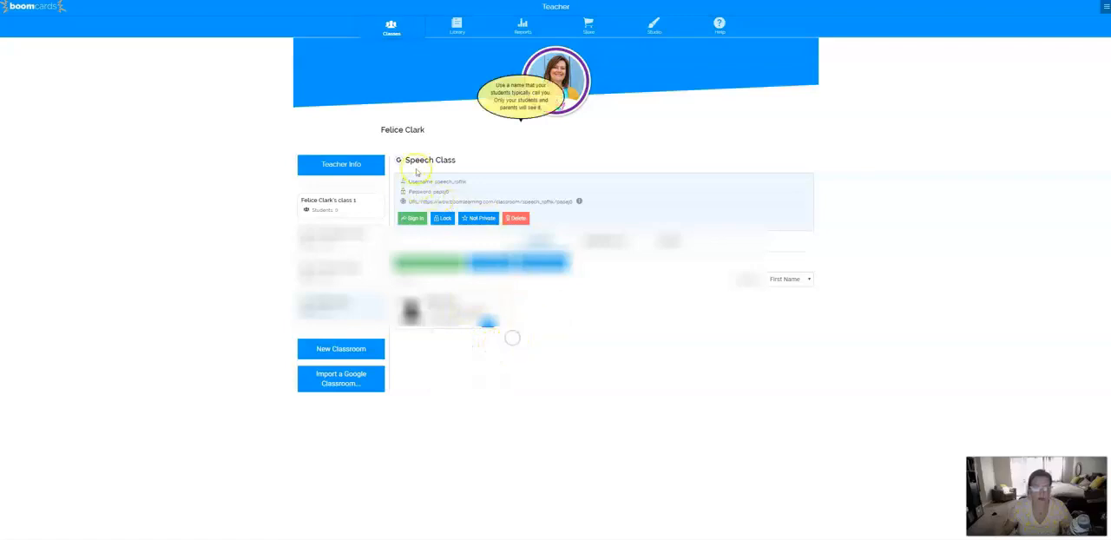
- Return to the Speech Class report for Spring Grammar & Vocabulary and open the student's card-by-card results
{"action": "left_click", "coordinate": [522, 26]}
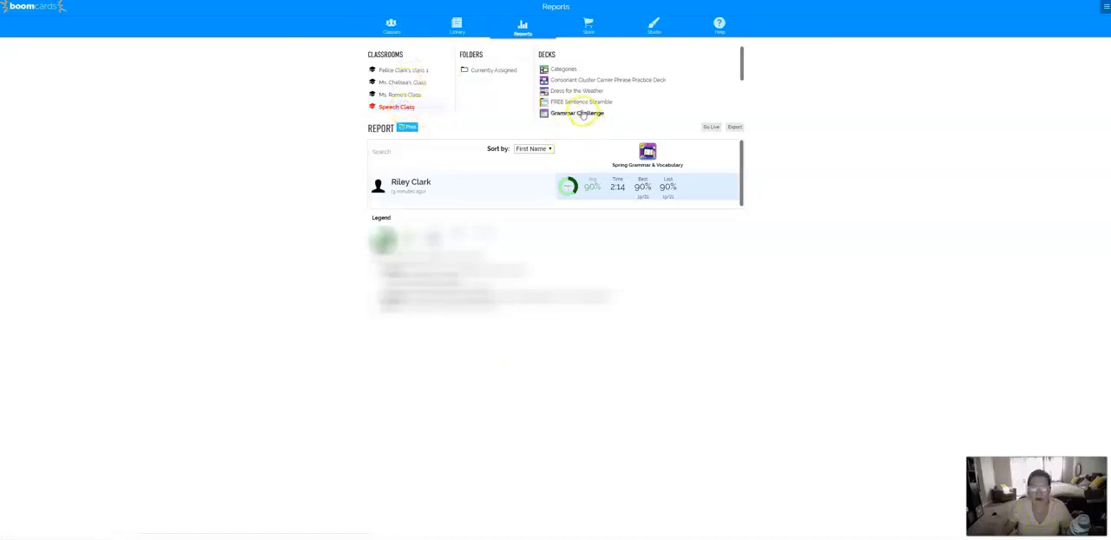
{"action": "scroll", "coordinate": [619, 80], "scroll_direction": "down", "scroll_amount": 3}
{"action": "left_click", "coordinate": [586, 92]}
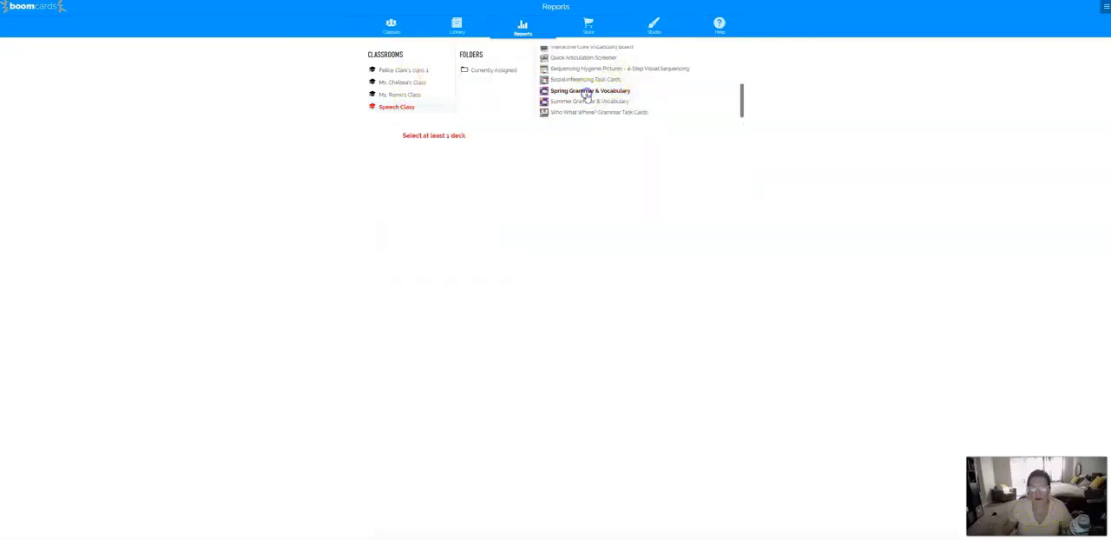
{"action": "left_click", "coordinate": [584, 92]}
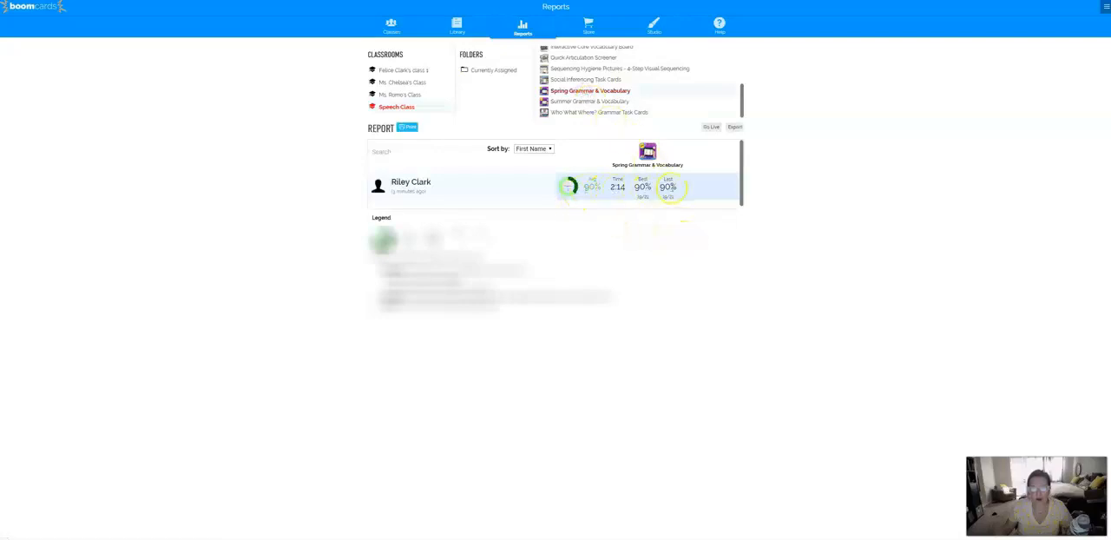
{"action": "left_click", "coordinate": [571, 193]}
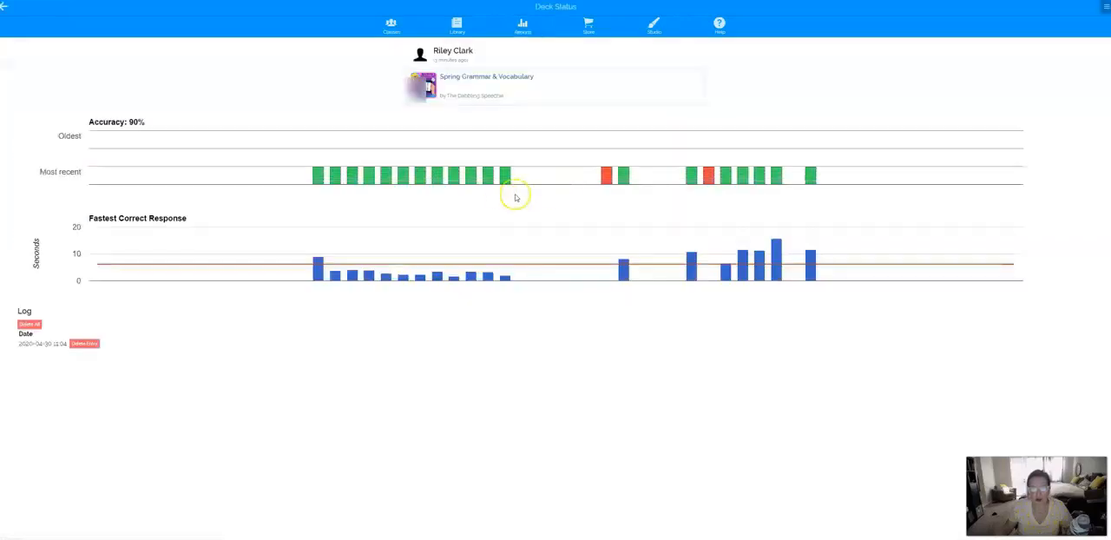
- Review the student's answers on the pruning shears card and the two cards about what doesn't belong in each set
{"action": "mouse_move", "coordinate": [319, 176]}
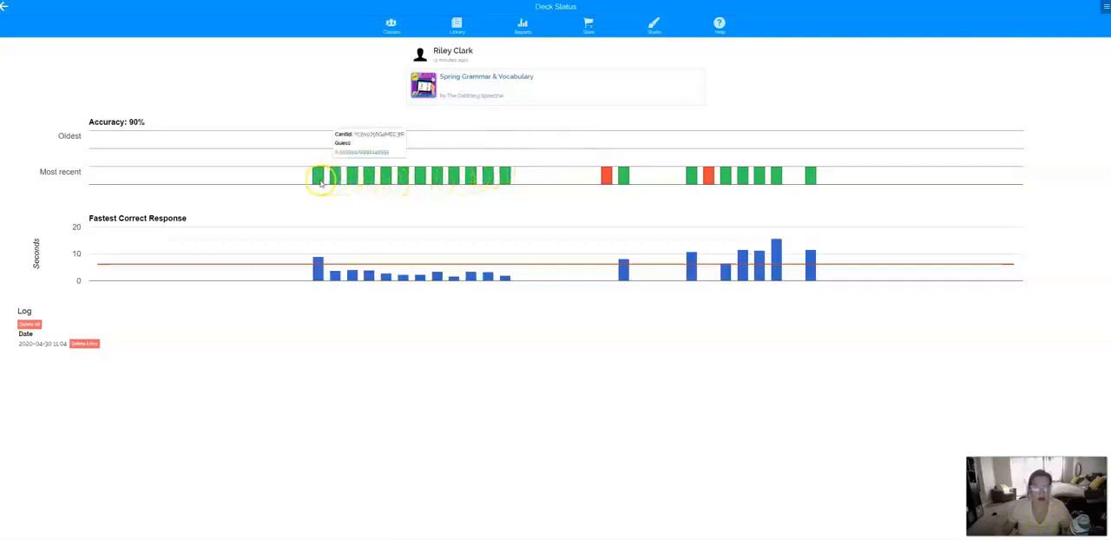
{"action": "left_click", "coordinate": [506, 177]}
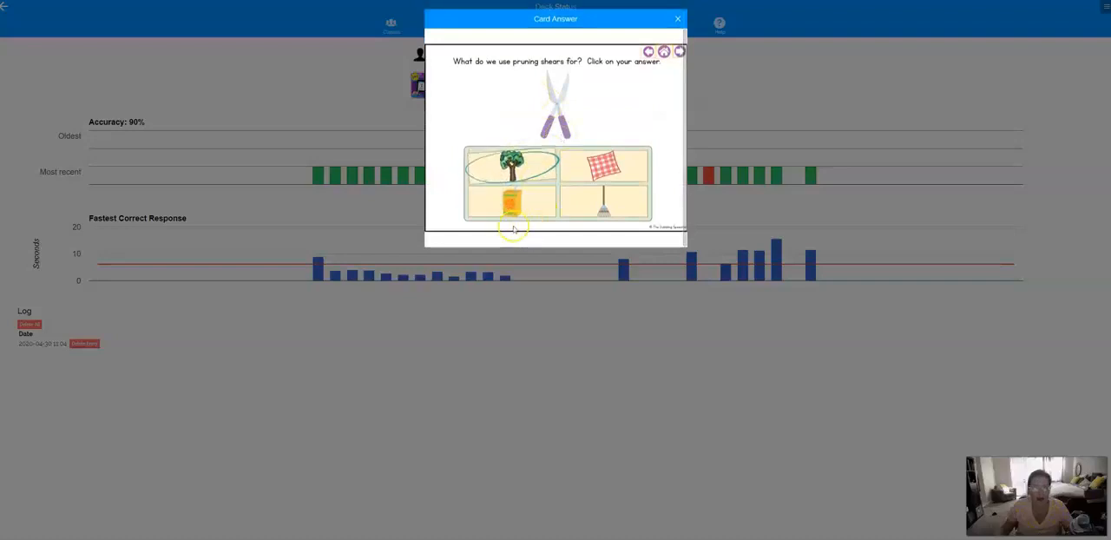
{"action": "left_click", "coordinate": [678, 18]}
{"action": "left_click", "coordinate": [605, 176]}
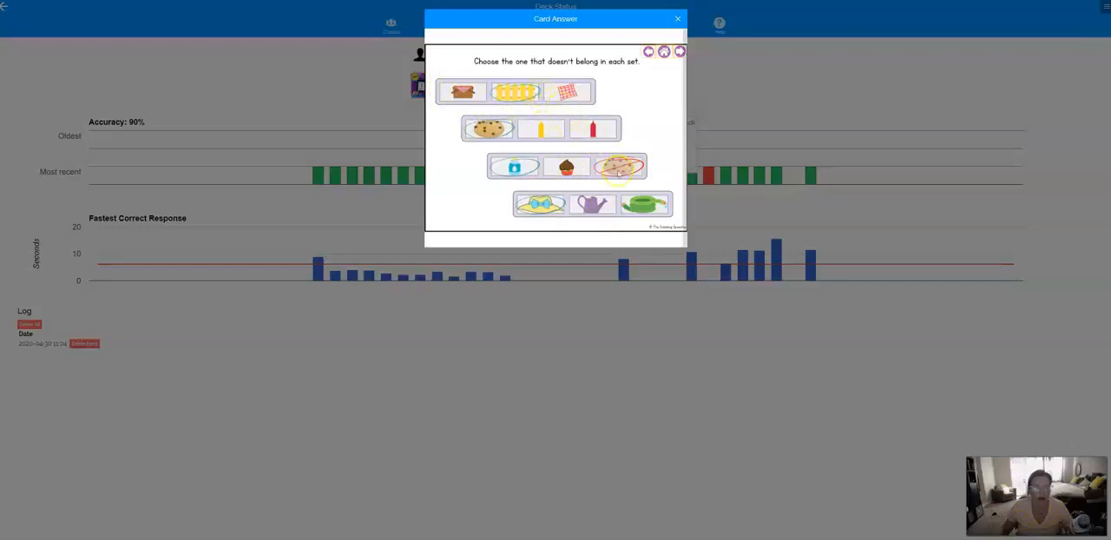
{"action": "left_click", "coordinate": [677, 18]}
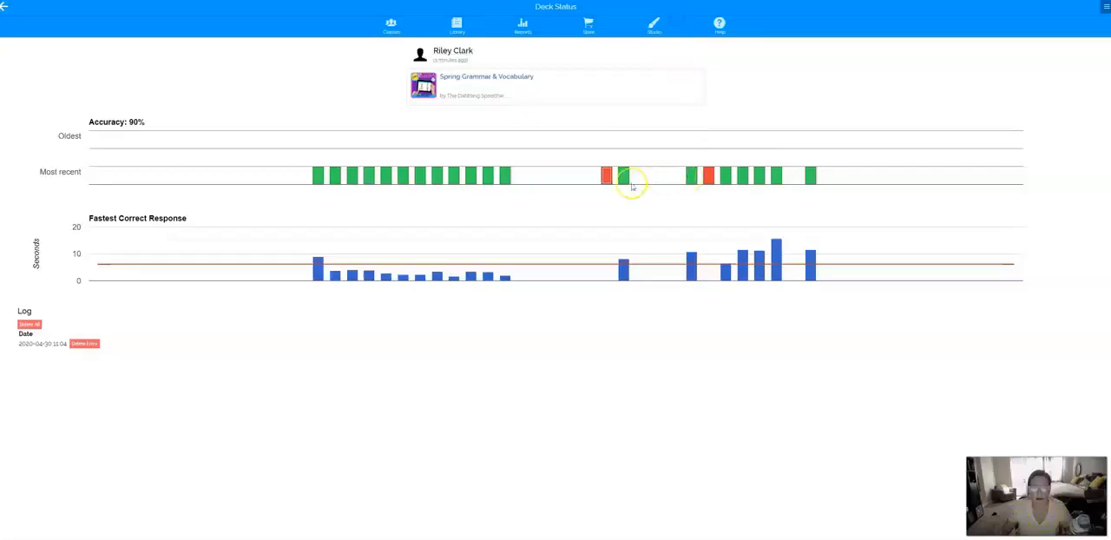
{"action": "left_click", "coordinate": [624, 176]}
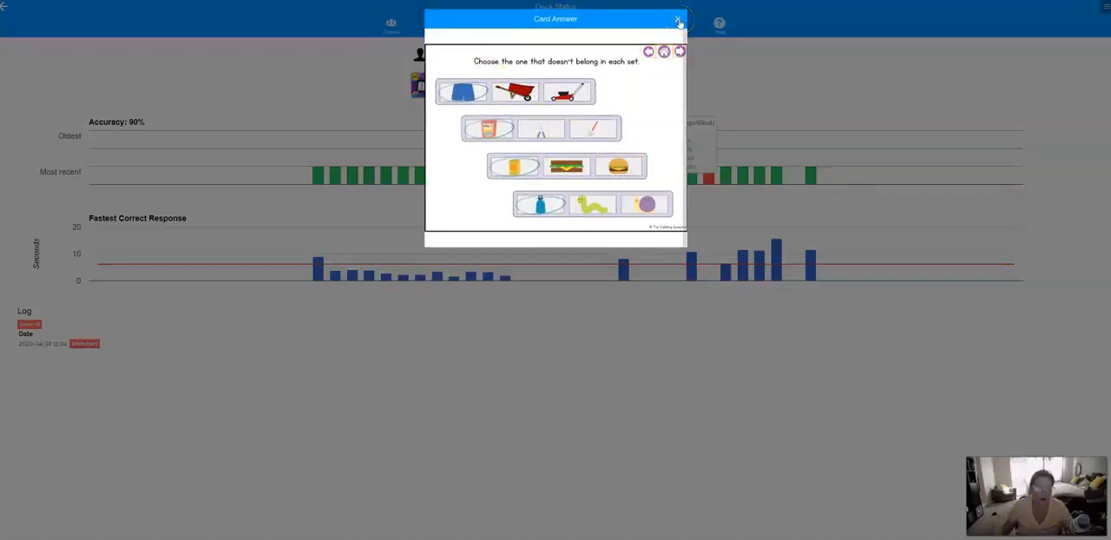
{"action": "left_click", "coordinate": [679, 21]}
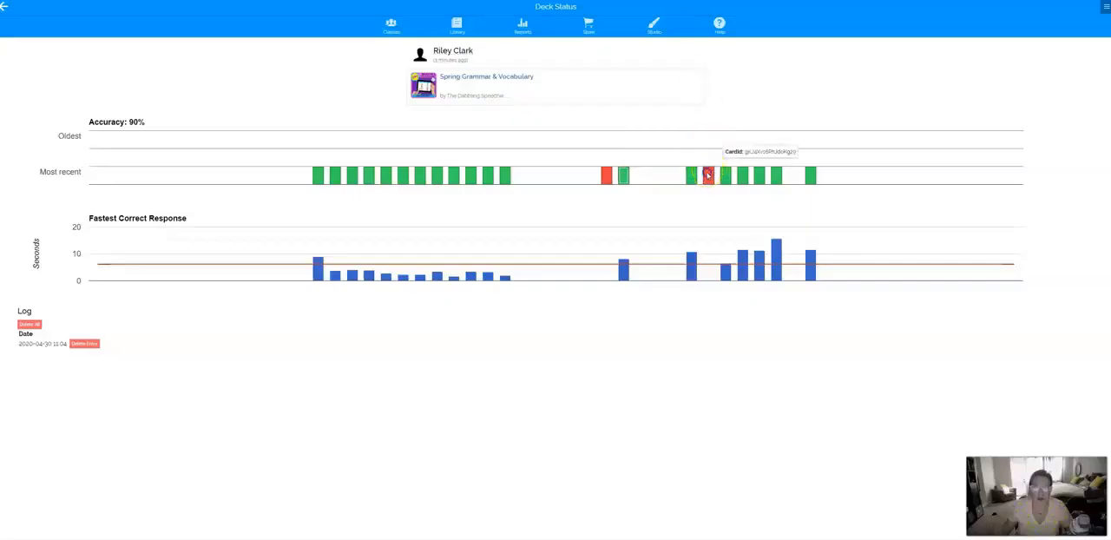
- Review the student's missed sentence-matching card, close it and return to the deck library
{"action": "left_click", "coordinate": [708, 176]}
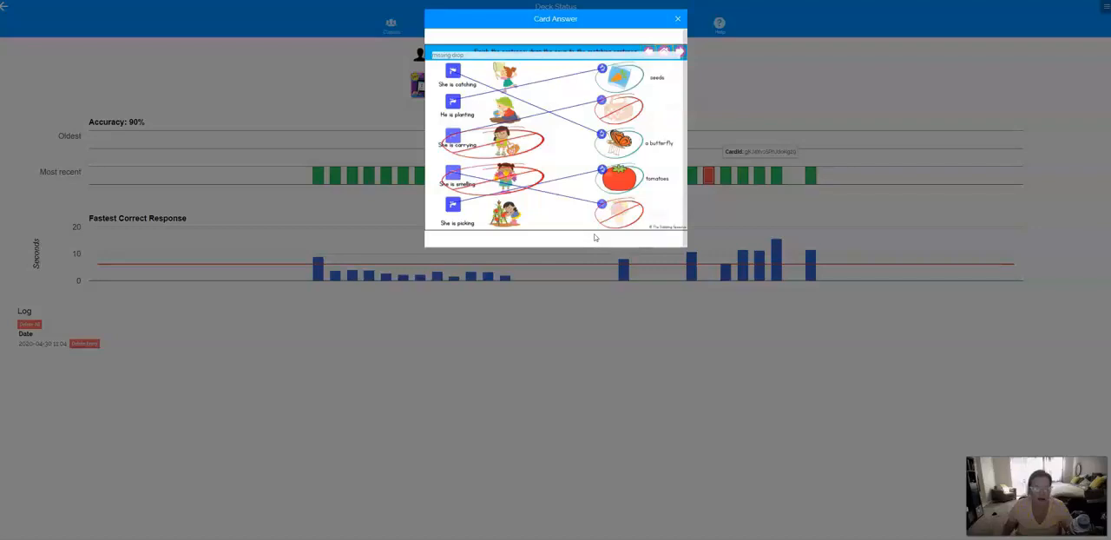
{"action": "left_click", "coordinate": [595, 237]}
{"action": "left_click", "coordinate": [677, 19]}
{"action": "left_click", "coordinate": [677, 20]}
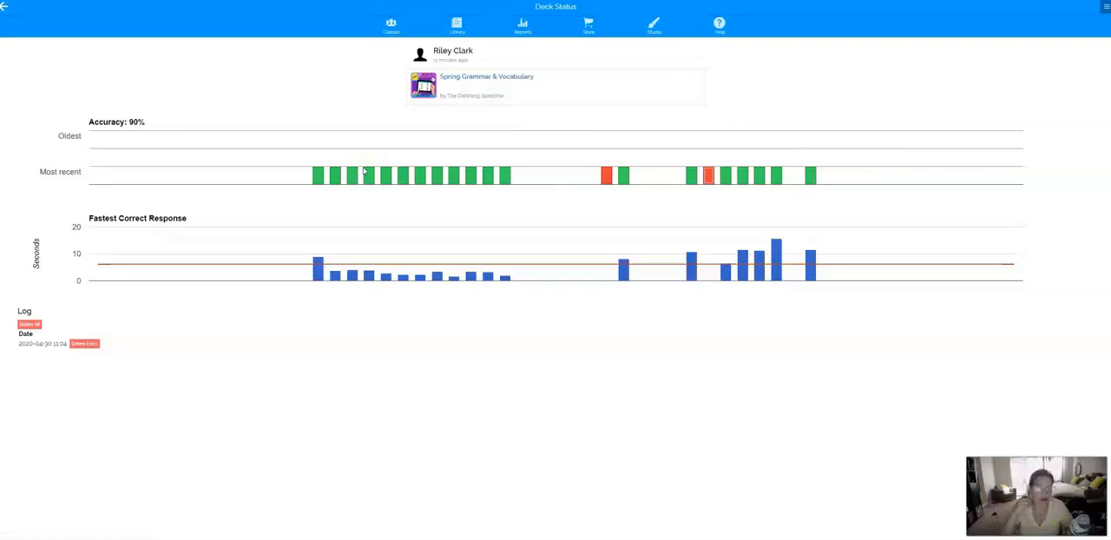
{"action": "left_click", "coordinate": [457, 25]}
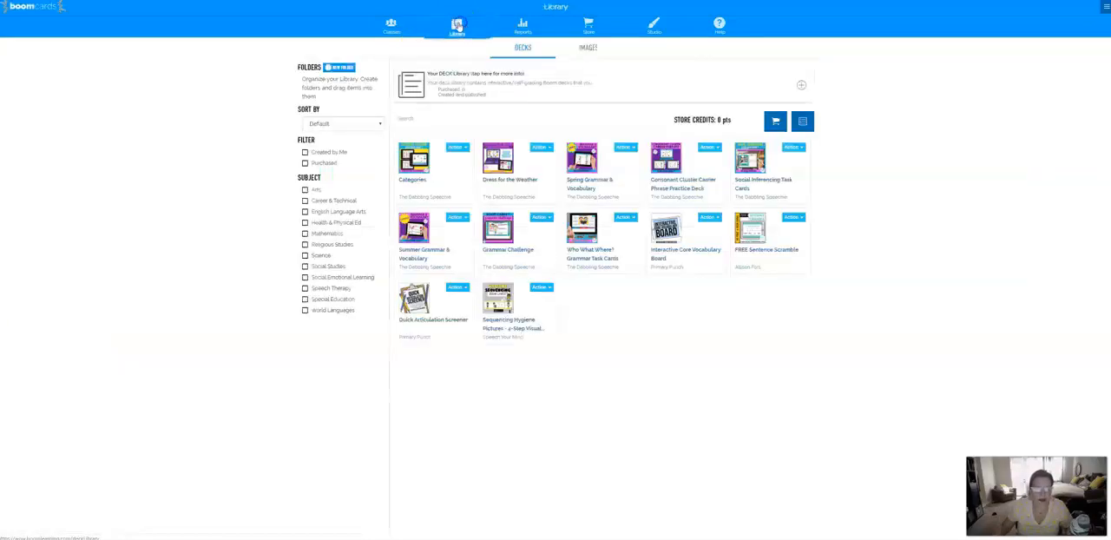